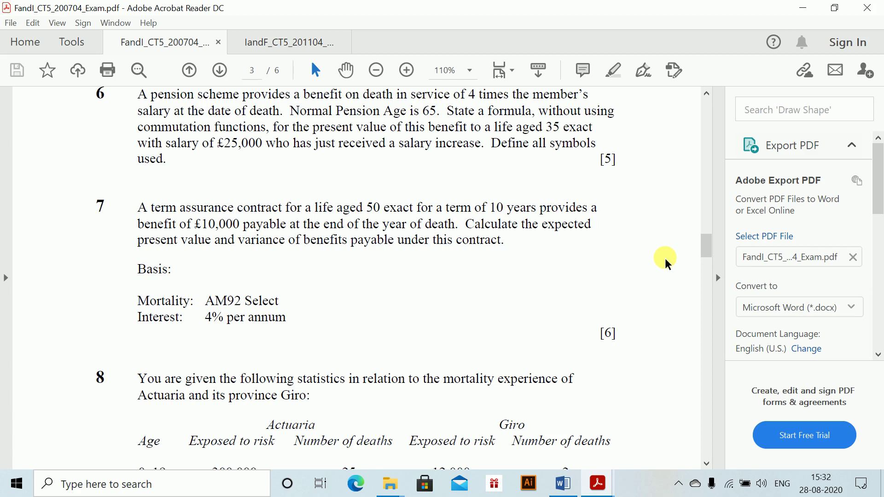
# Step: Add a 'Question 1.' heading with 'EPV =' on the line below
pyautogui.hotkey('alt', 'Tab')
pyautogui.hotkey('alt', 'Tab')
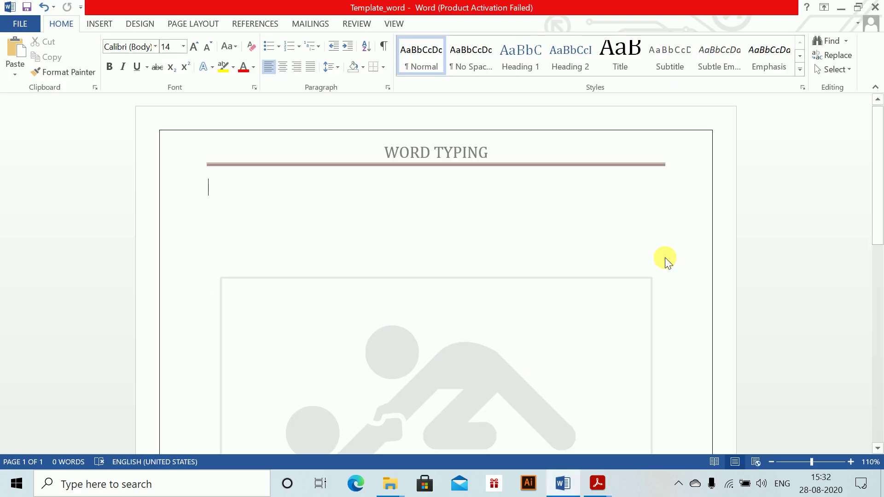
pyautogui.write('Question 1,.')
pyautogui.press('BackSpace')
pyautogui.press('BackSpace')
pyautogui.write('.')
pyautogui.press('Return')
pyautogui.write('EPV =')
# Step: Insert an equation reading 10000A¹[50]:10 = 10000( using a pasted term assurance symbol
pyautogui.hotkey('alt', '=')
pyautogui.write('10000')
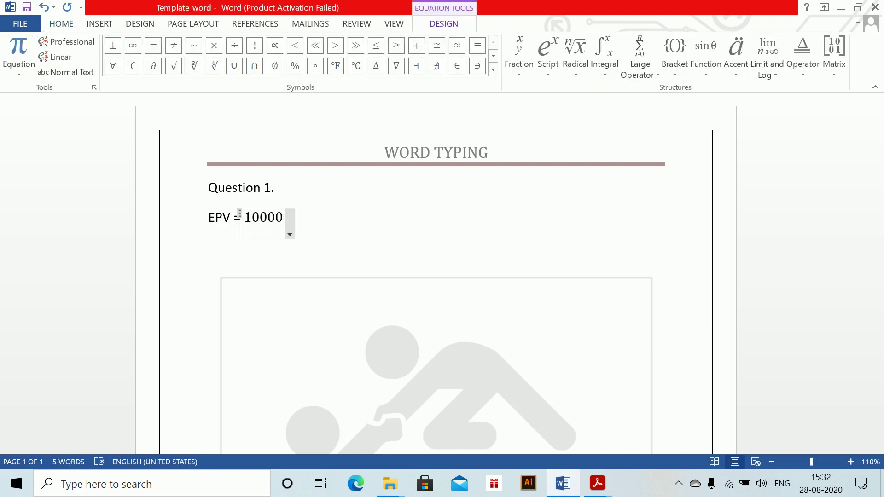
pyautogui.hotkey('ctrl', 'v')
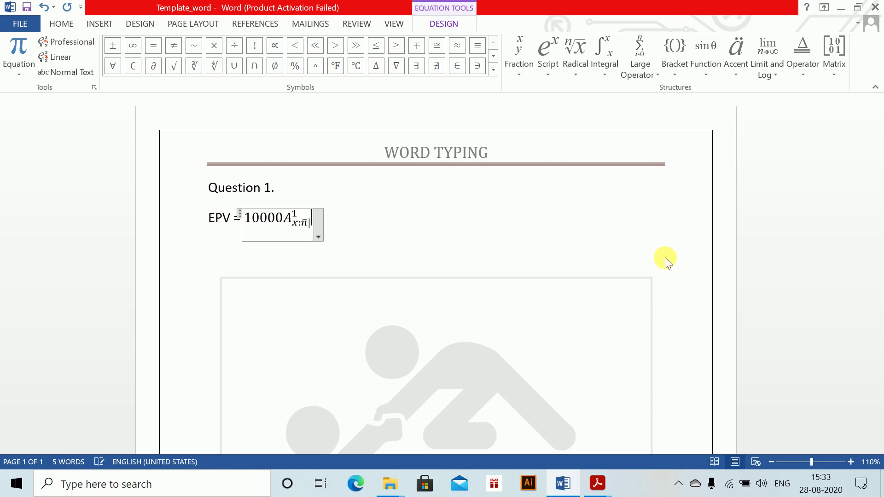
pyautogui.doubleClick(295, 223)
pyautogui.write('50]')
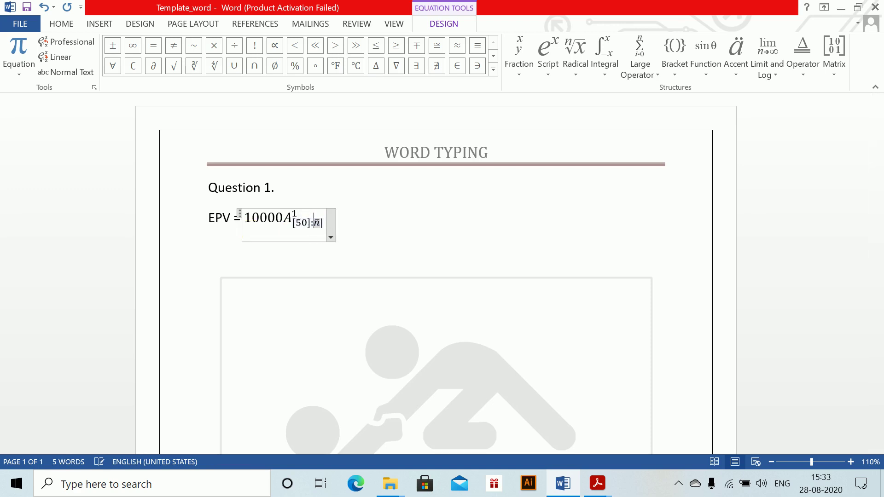
pyautogui.press('Delete')
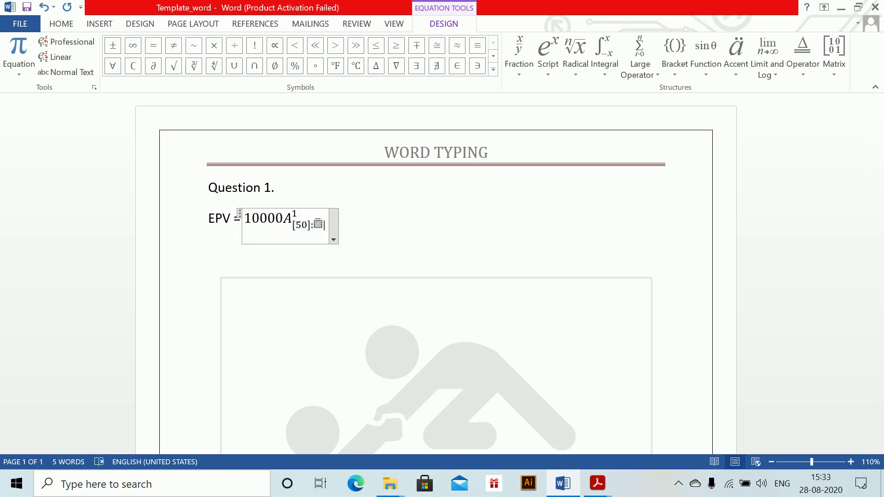
pyautogui.write('10')
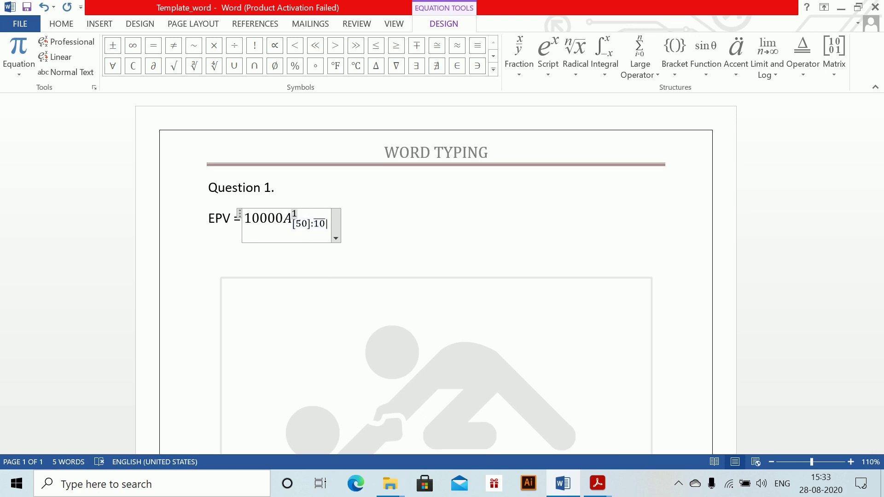
pyautogui.doubleClick(334, 222)
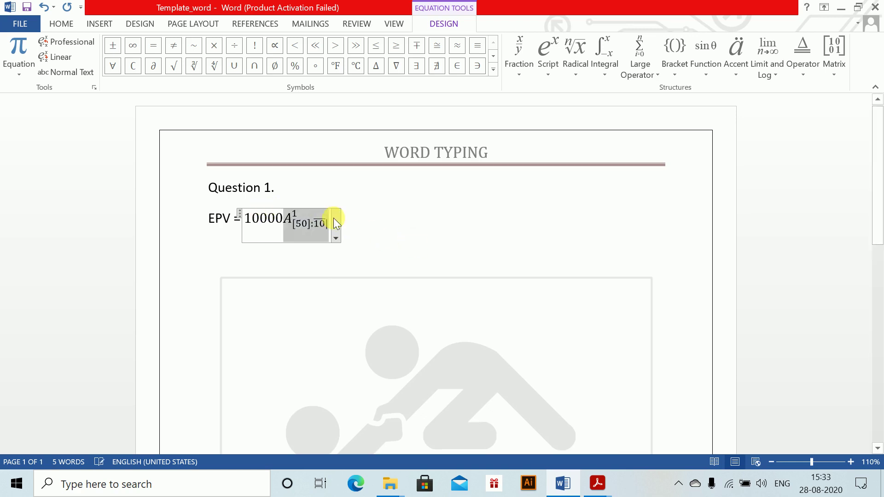
pyautogui.press('Right')
pyautogui.write('= ')
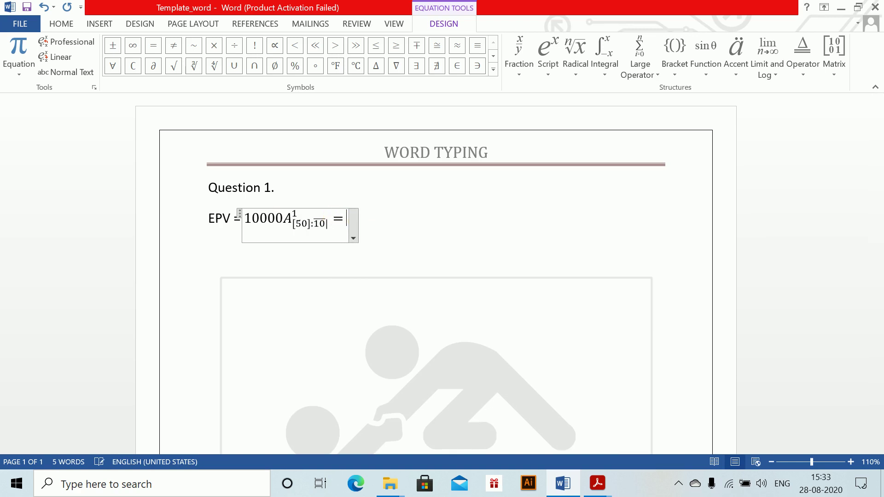
pyautogui.write('10000)')
pyautogui.press('BackSpace')
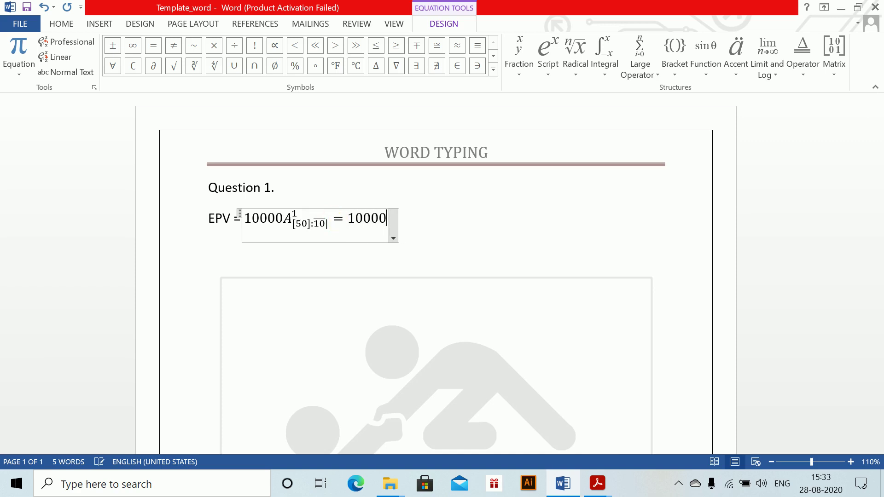
pyautogui.write('(')
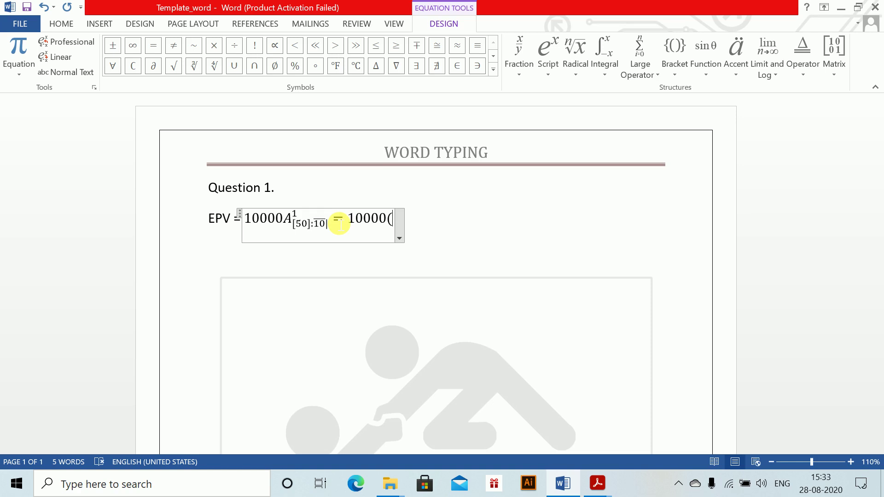
# Step: Add the endowment assurance term A[50]:10 after 10000(
pyautogui.hotkey('ctrl', 'v')
pyautogui.click(414, 224)
pyautogui.press('BackSpace')
pyautogui.write('50')
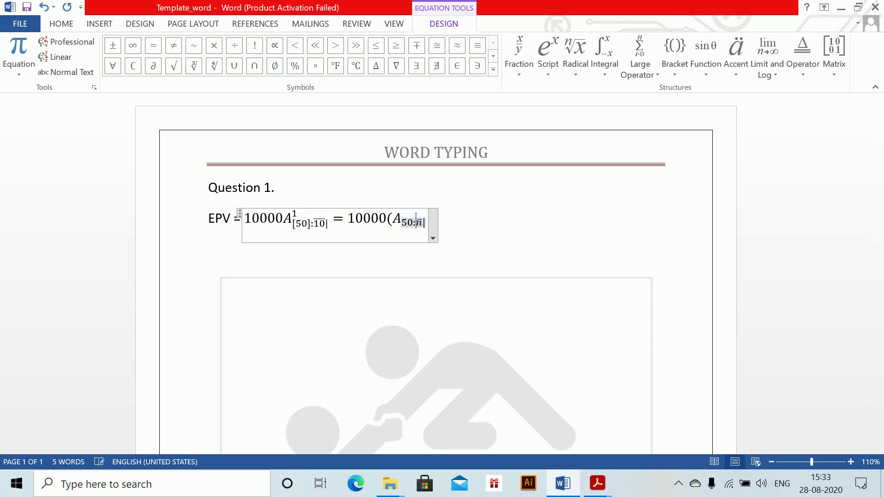
pyautogui.press('Delete')
pyautogui.write('10')
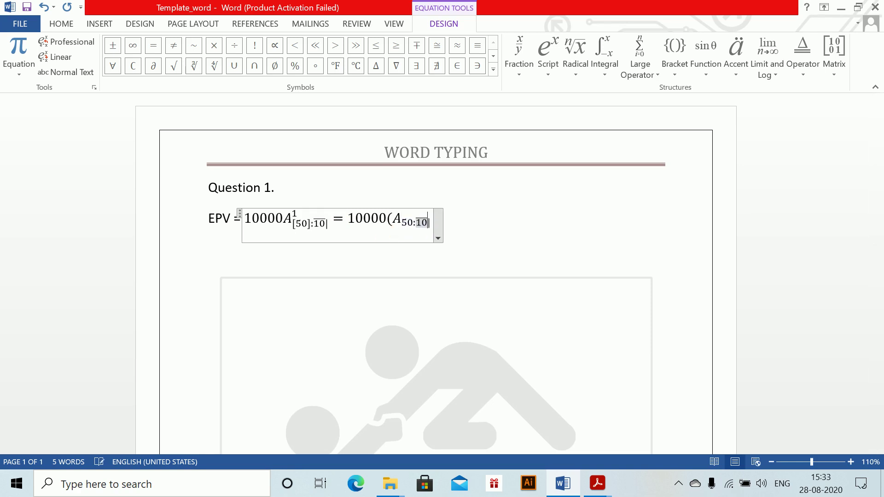
pyautogui.press('Right')
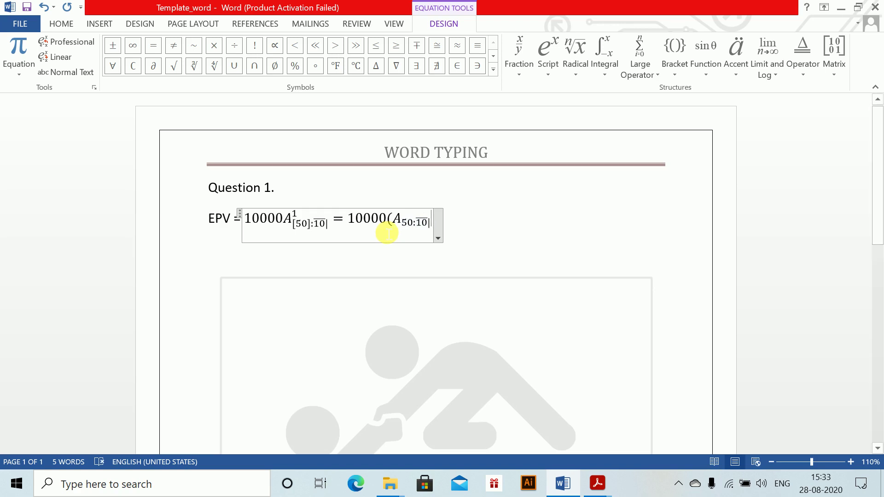
pyautogui.press('Left')
pyautogui.press('Left')
pyautogui.press('Left')
pyautogui.write(']')
pyautogui.press('Left')
pyautogui.press('Left')
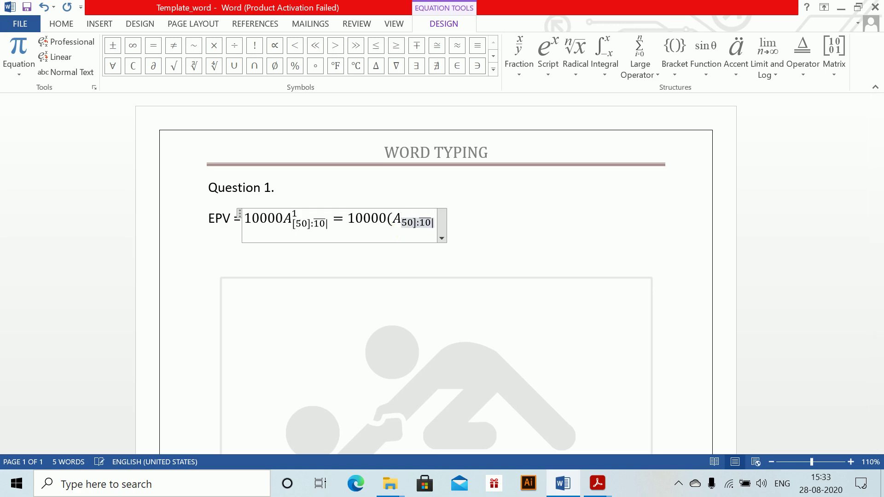
pyautogui.write('[')
pyautogui.press('Right')
pyautogui.press('Right')
pyautogui.press('Right')
pyautogui.press('Right')
pyautogui.press('Right')
# Step: Subtract D60/D[50], close the bracket and begin substituting 10000(0.68007 − 882.85/
pyautogui.write('-')
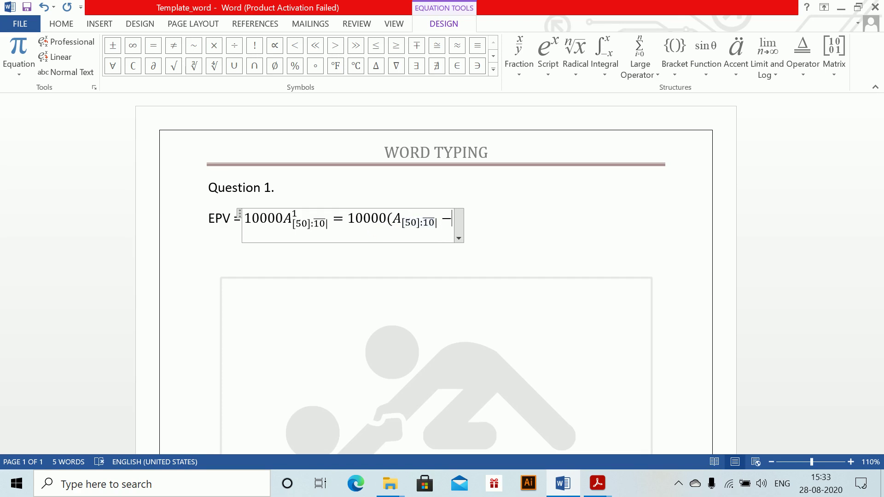
pyautogui.write('d_60')
pyautogui.hotkey('ctrl', 'z')
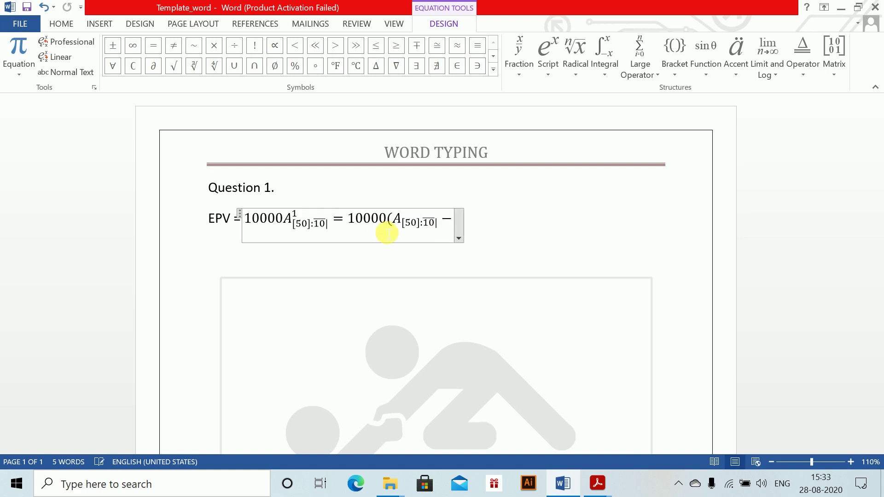
pyautogui.write('D')
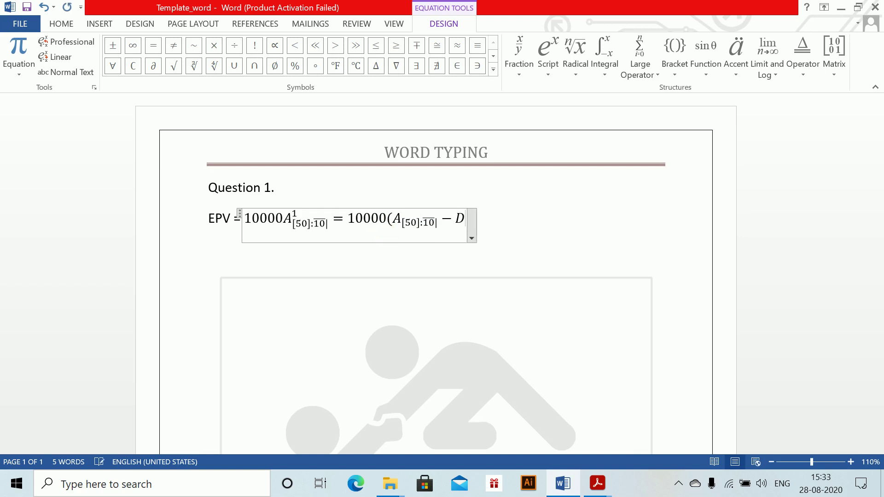
pyautogui.write('_60 ')
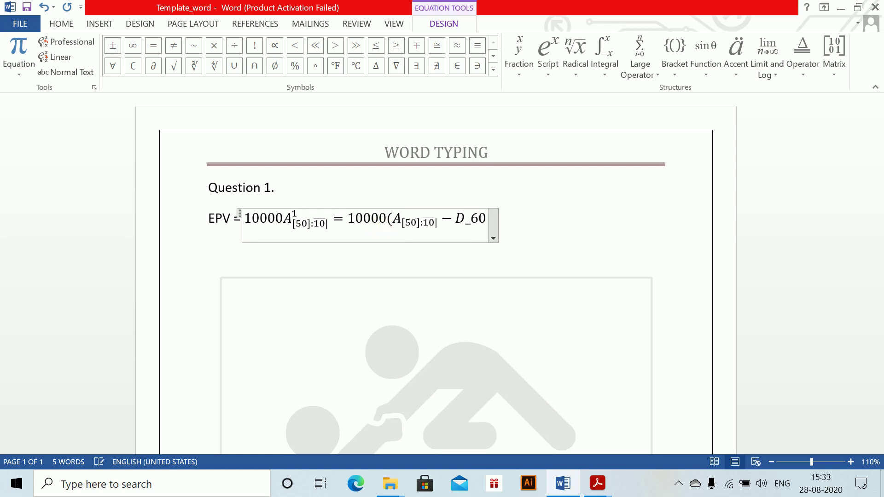
pyautogui.write('/D')
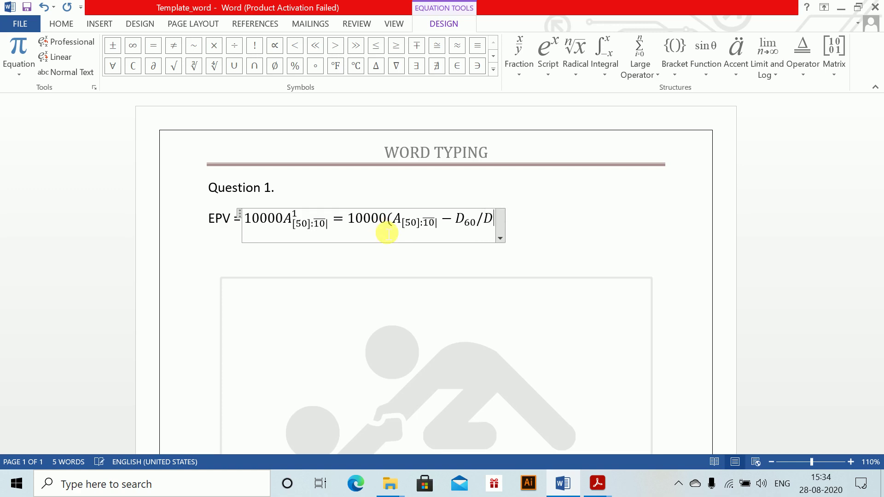
pyautogui.write('_(')
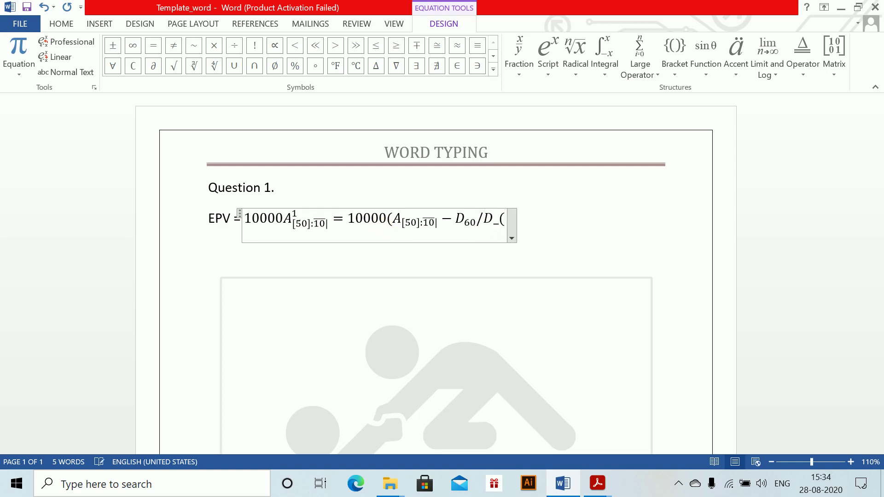
pyautogui.write('[50]')
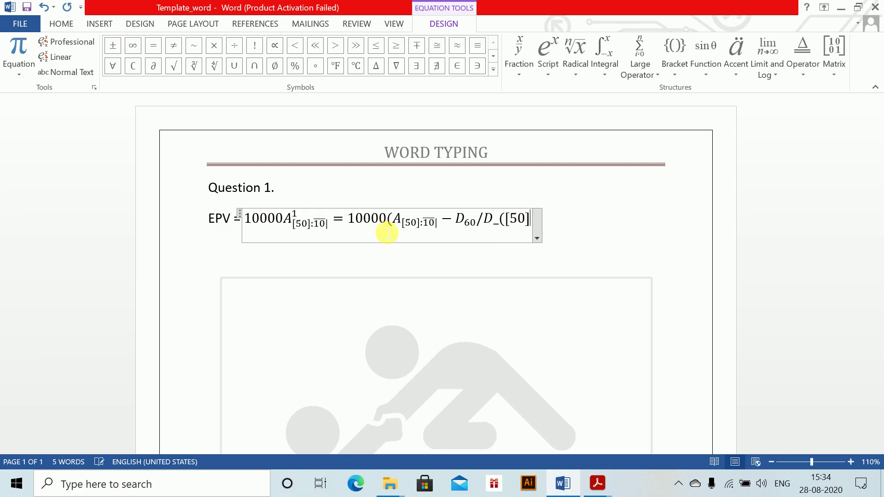
pyautogui.write(')')
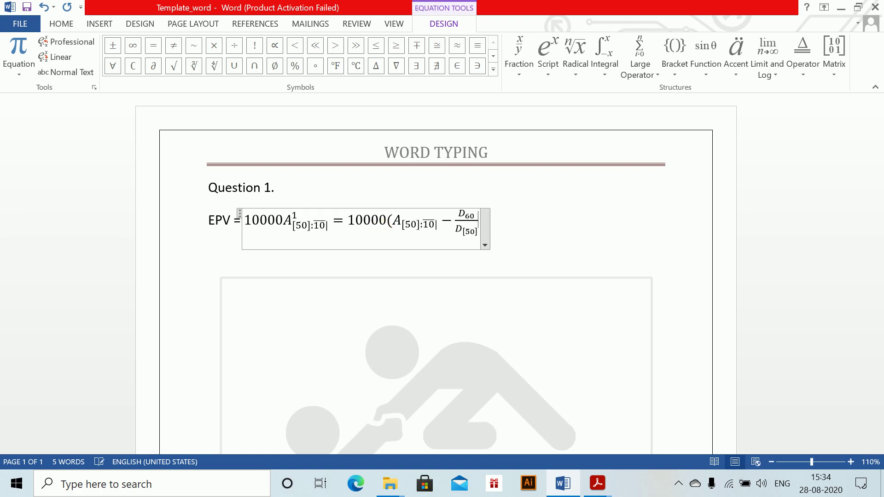
pyautogui.write(' )=10000')
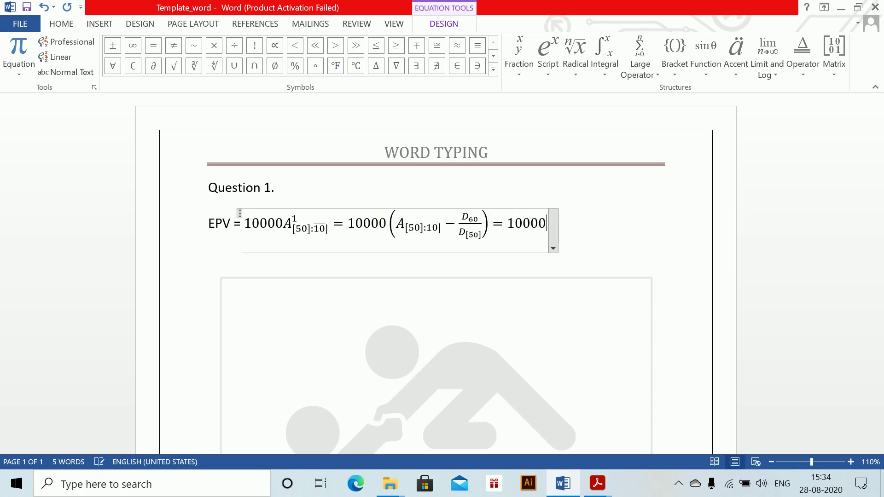
pyautogui.write('(0.68007')
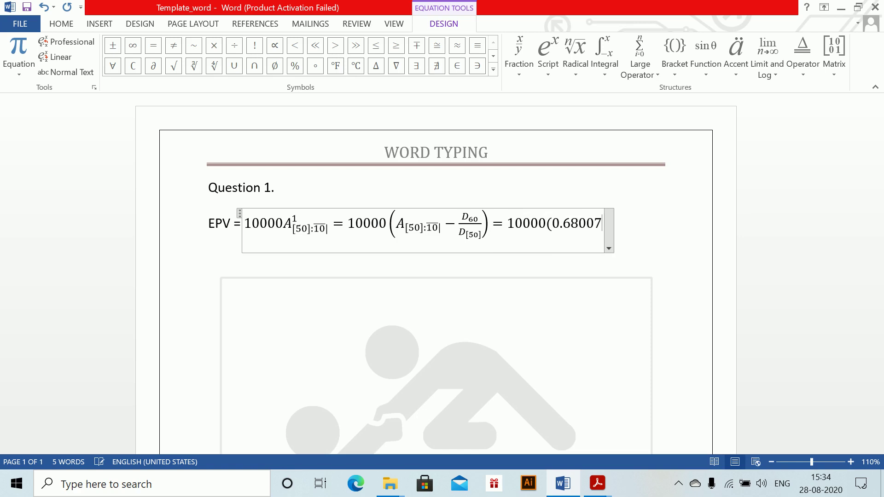
pyautogui.write('-')
pyautogui.write('88')
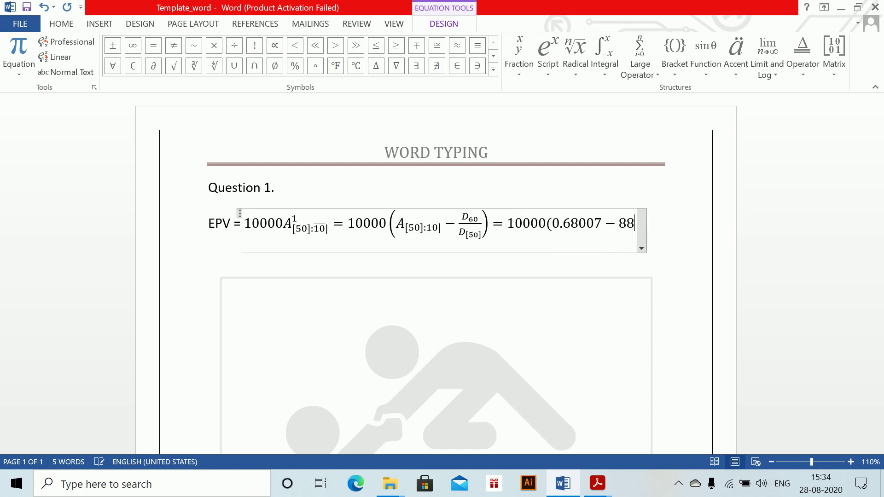
pyautogui.write('2.85/')
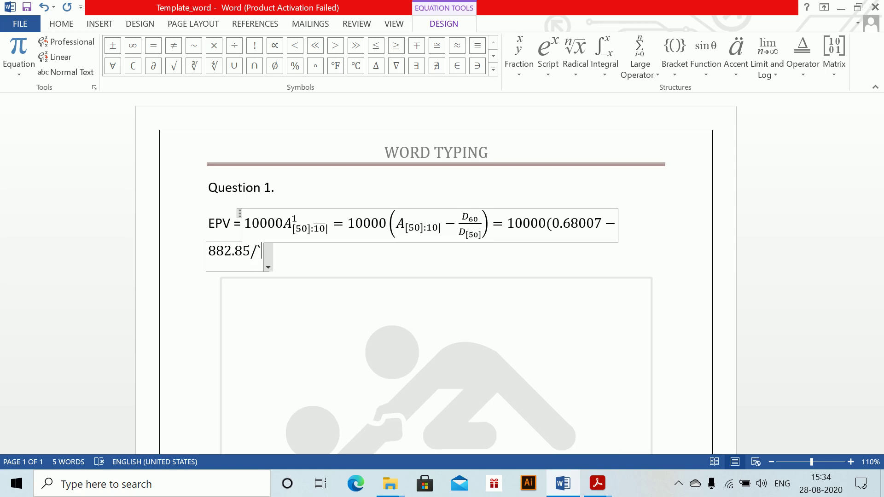
# Step: Complete the denominator as 1365.77 and add the result = 336.58 on the next line
pyautogui.press('BackSpace')
pyautogui.write('13')
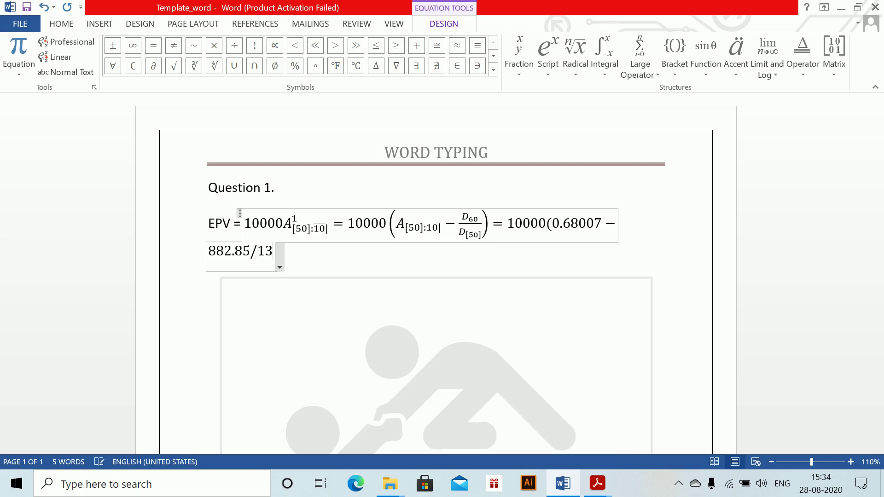
pyautogui.write('65.77)')
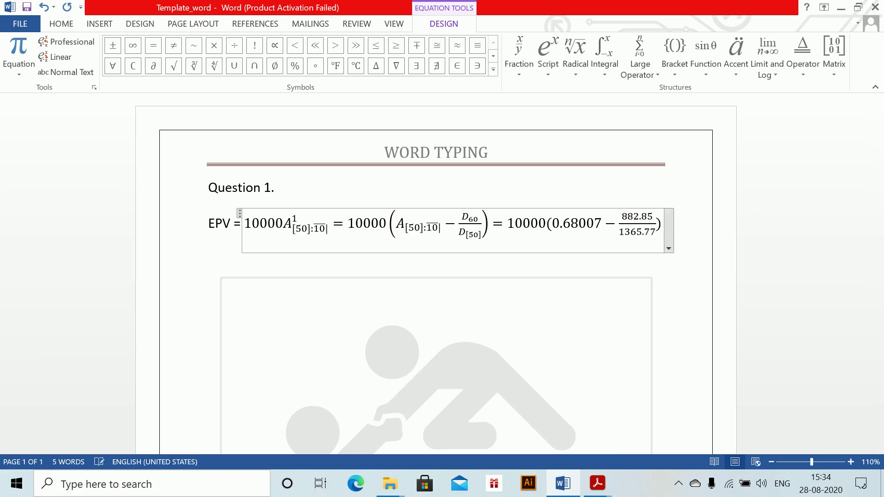
pyautogui.press('Return')
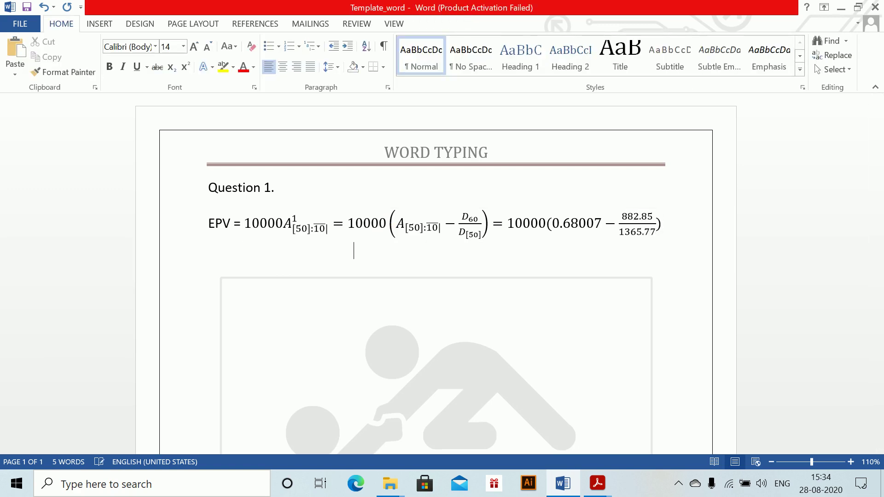
pyautogui.write('=')
pyautogui.hotkey('alt', '=')
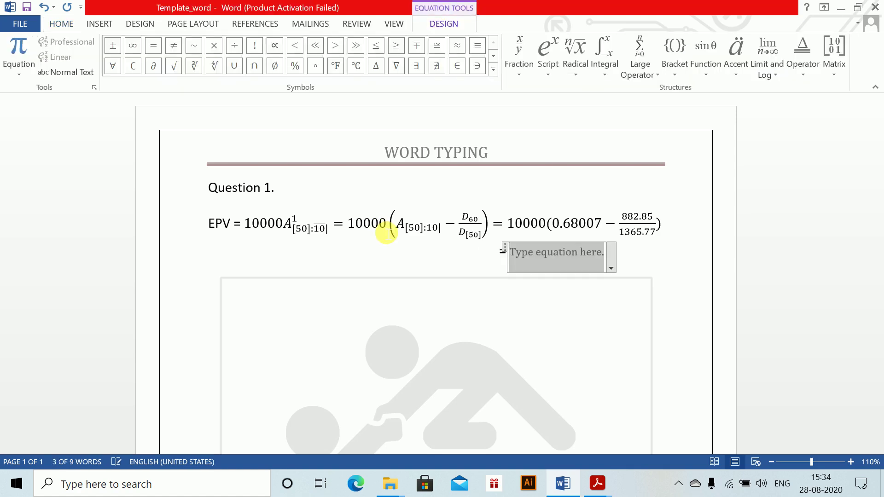
pyautogui.write('336.58')
pyautogui.click(419, 261)
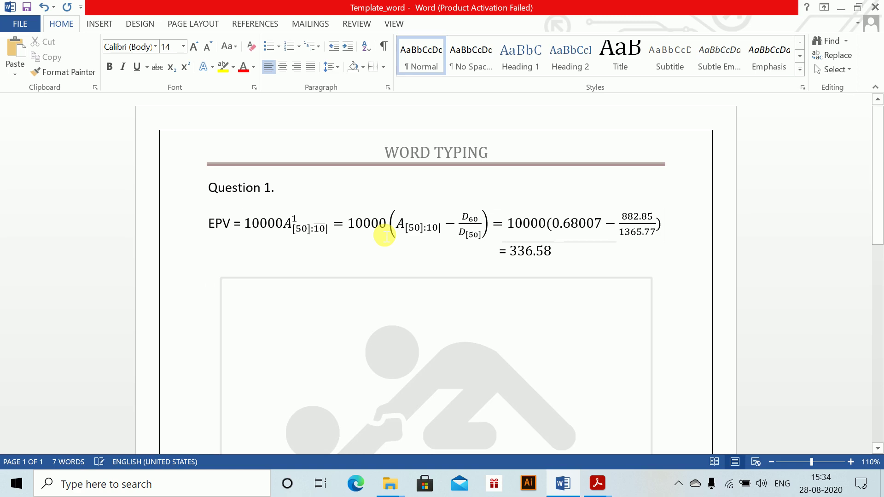
# Step: Add a 'Variance' heading and start the equation EPV² = 10000² *
pyautogui.write('Variance')
pyautogui.press('Return')
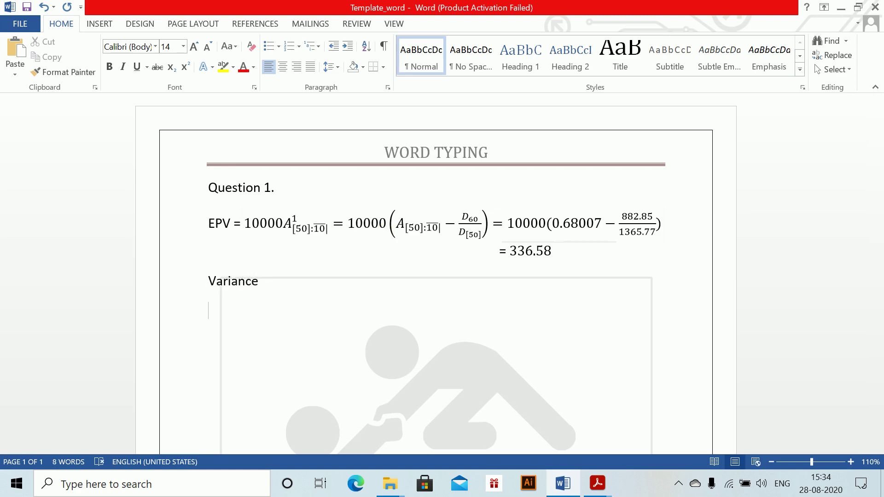
pyautogui.hotkey('alt', '=')
pyautogui.write('E')
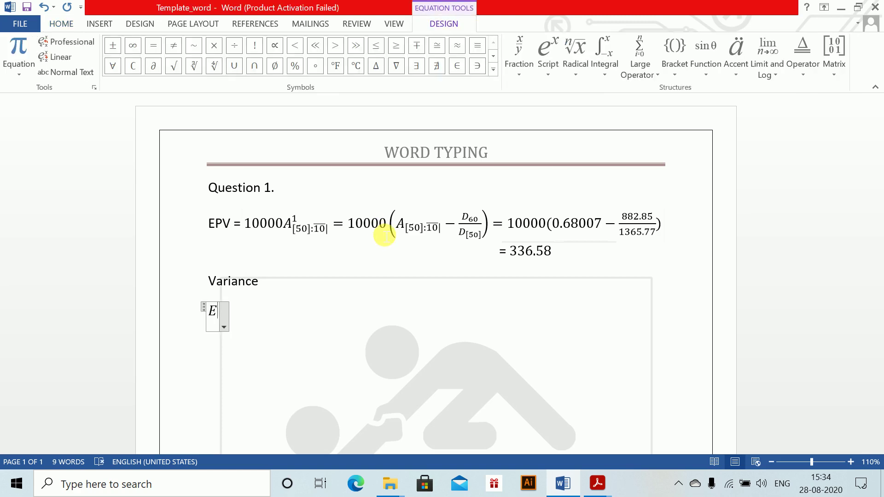
pyautogui.write('PV^2')
pyautogui.press('space')
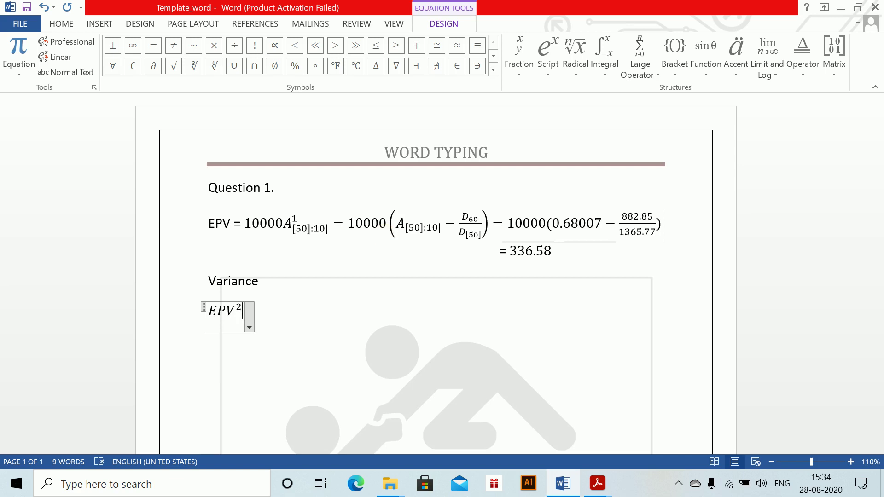
pyautogui.write('=100000')
pyautogui.press('BackSpace')
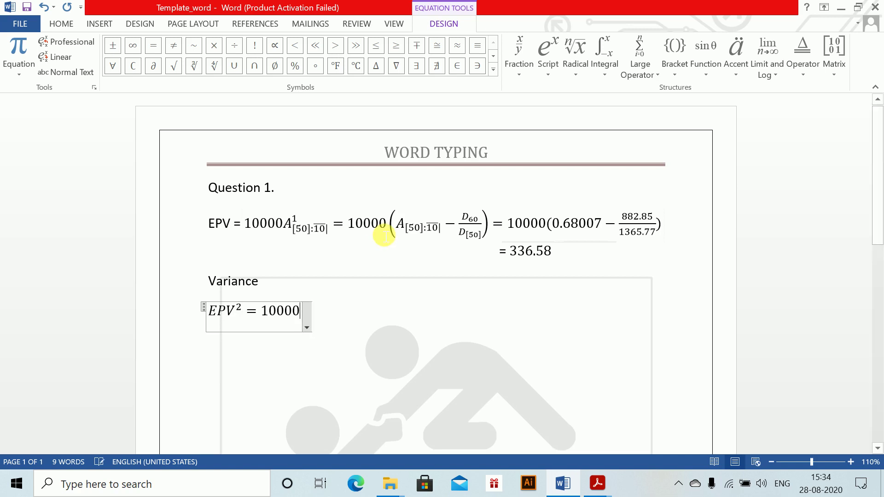
pyautogui.write('^2')
pyautogui.press('space')
pyautogui.write('*')
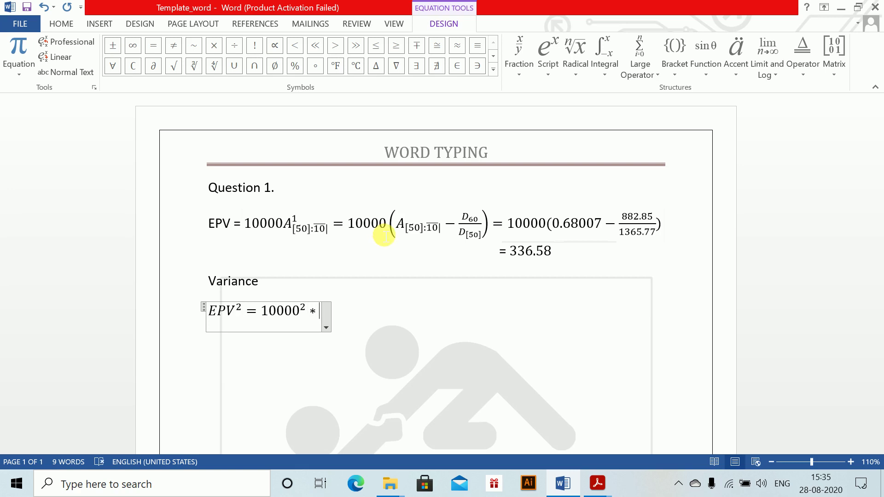
# Step: Complete the EPV² equation with the ²A¹[50]:10 term
pyautogui.hotkey('ctrl', 'v')
pyautogui.click(333, 316)
pyautogui.write('1_')
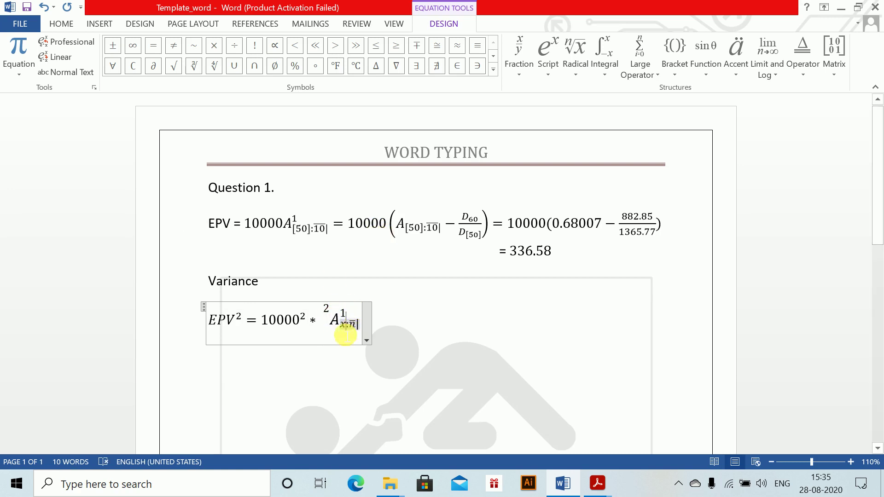
pyautogui.write('[50]')
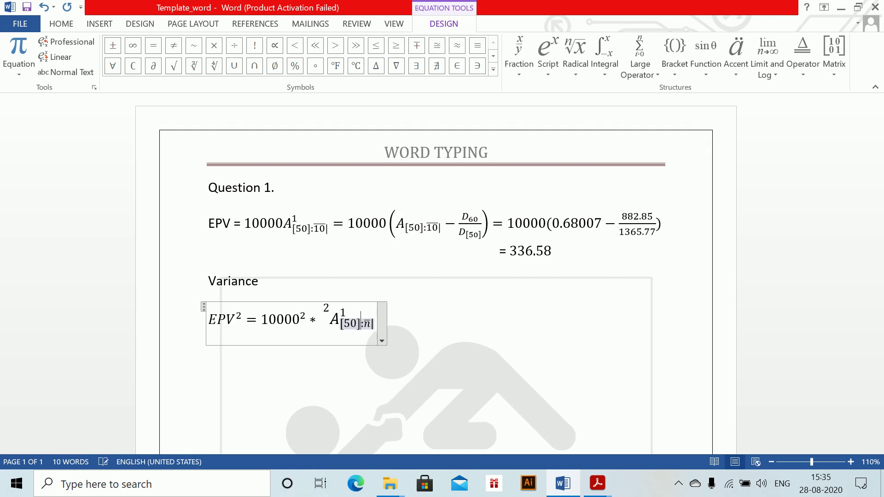
pyautogui.click(346, 335)
pyautogui.press('BackSpace')
pyautogui.write('2')
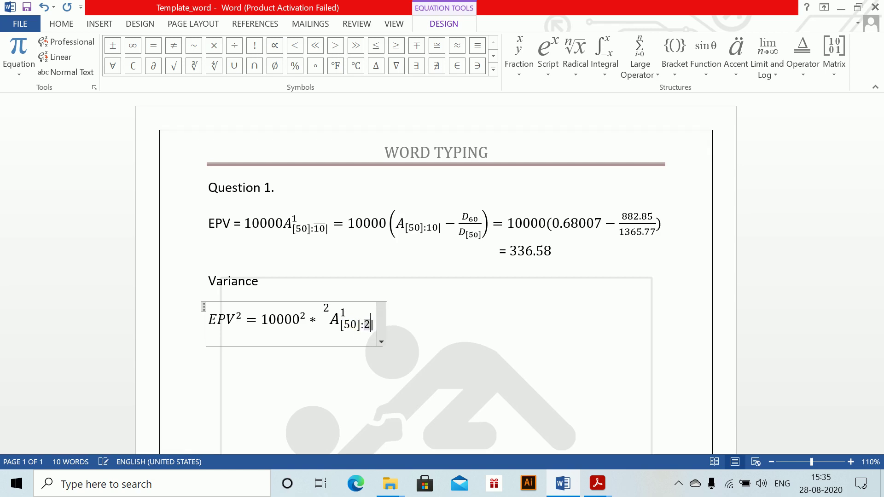
pyautogui.press('BackSpace')
pyautogui.write('10')
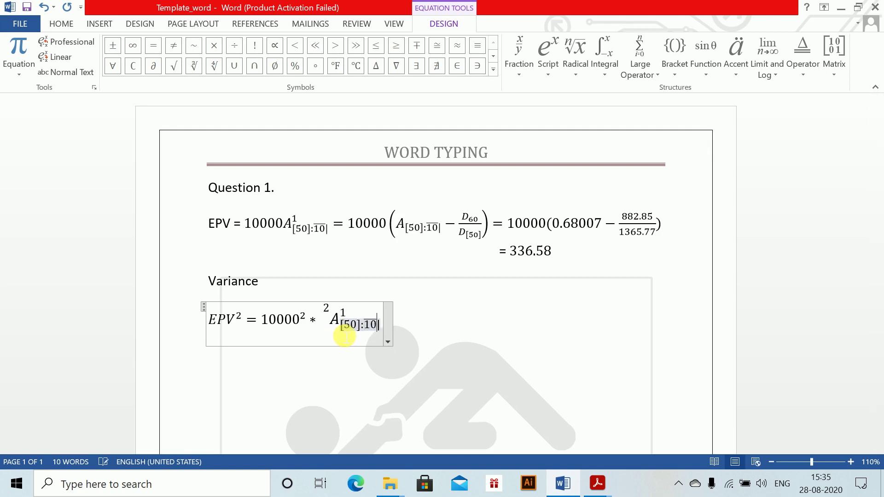
pyautogui.press('Right')
pyautogui.press('Right')
pyautogui.press('Right')
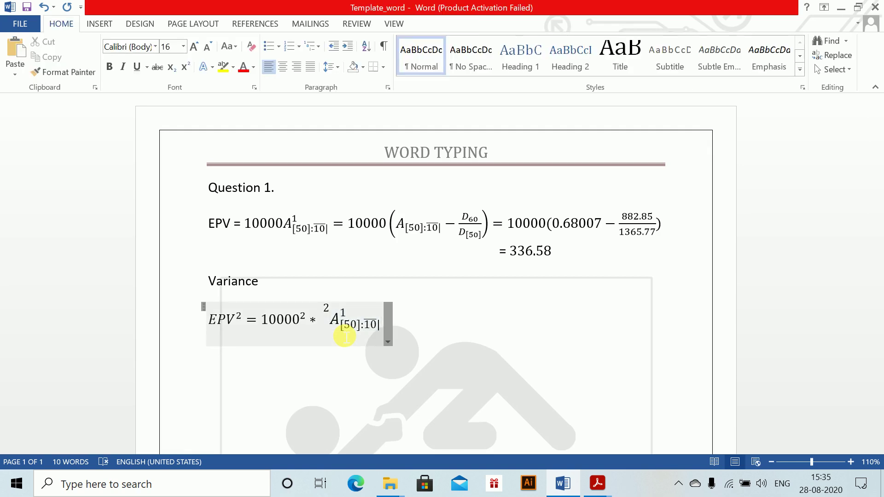
# Step: Start a new equation below containing the copied ²A¹[50]:10 term followed by =
pyautogui.press('Left')
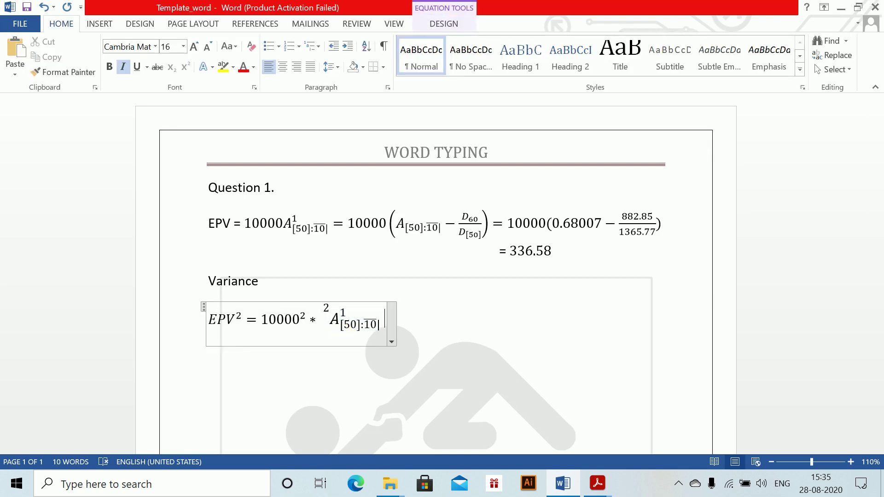
pyautogui.press('Down')
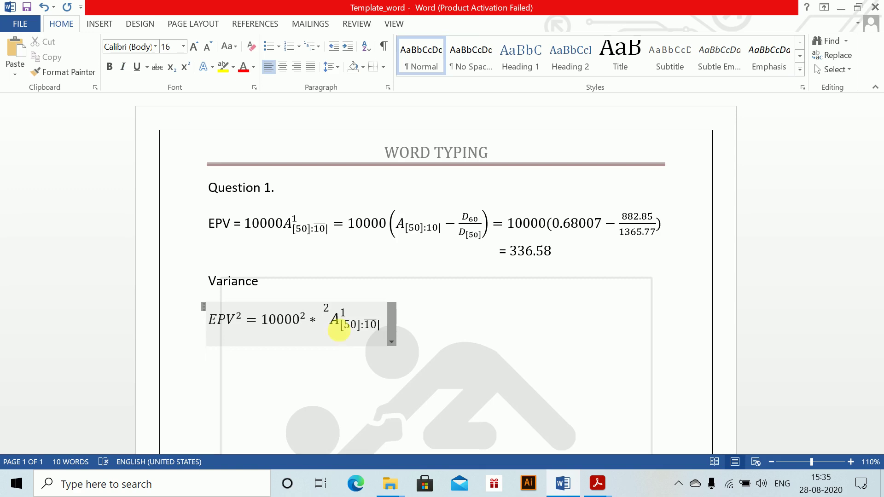
pyautogui.hotkey('alt', '=')
pyautogui.moveTo(340, 330); pyautogui.dragTo(361, 338)
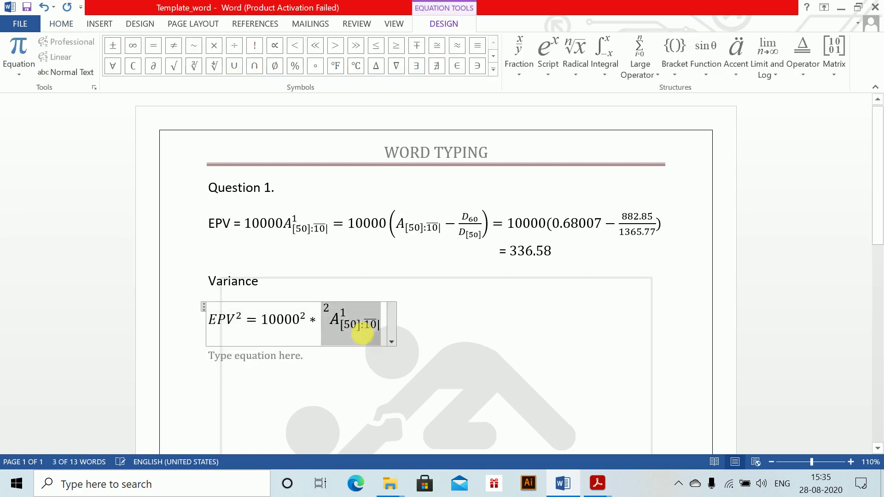
pyautogui.click(263, 359)
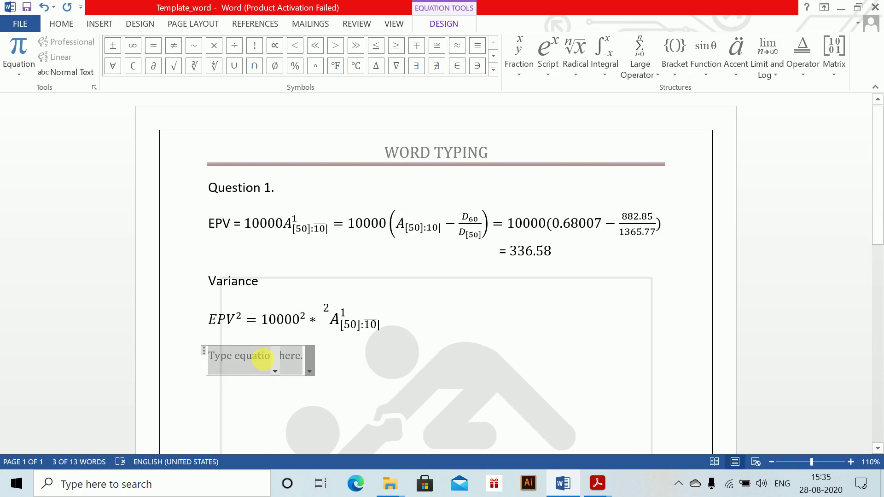
pyautogui.hotkey('ctrl', 'v')
pyautogui.write('=')
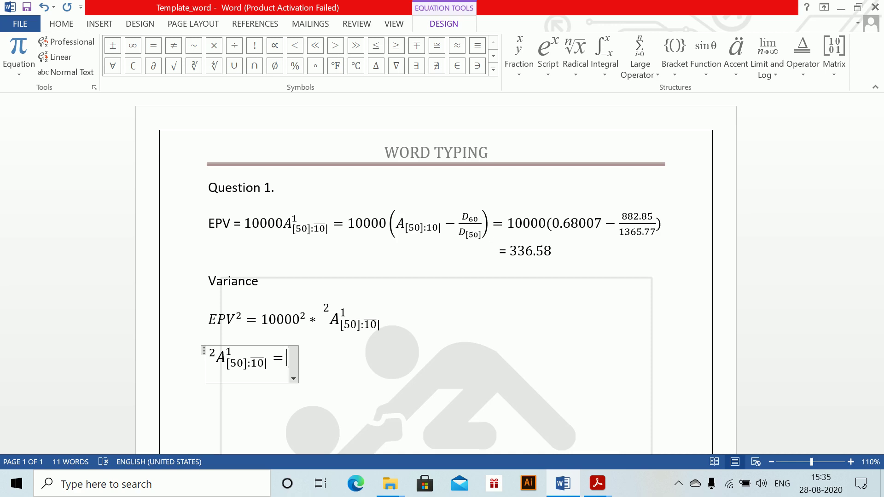
# Step: Write ²A[50] − v^20 after the equals sign
pyautogui.write('²Aₓ')
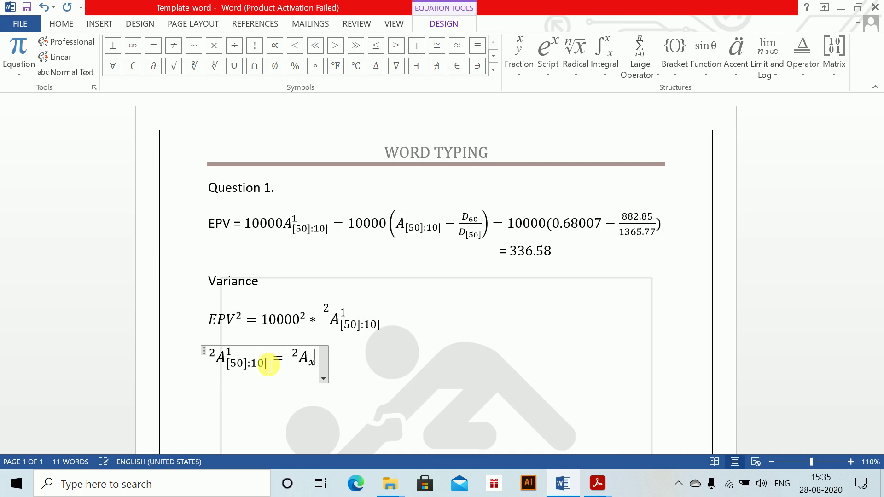
pyautogui.hotkey('shift', 'Left')
pyautogui.press('BackSpace')
pyautogui.write('[50')
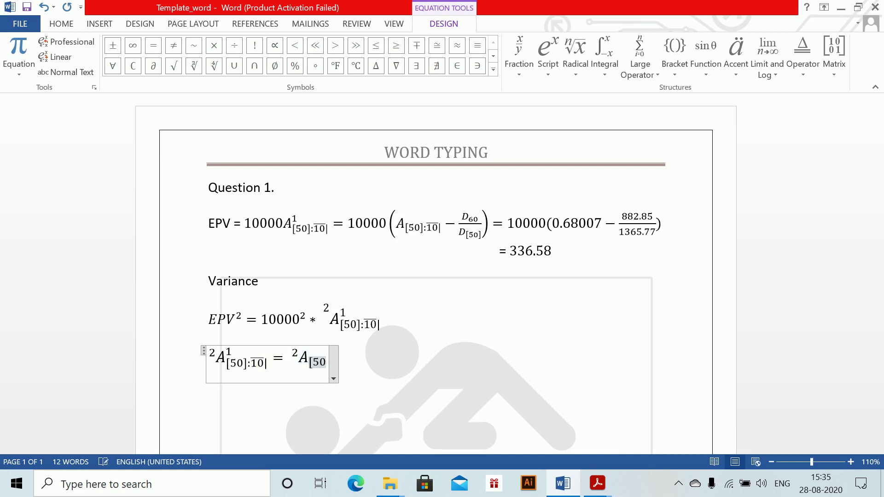
pyautogui.write(']')
pyautogui.write('-')
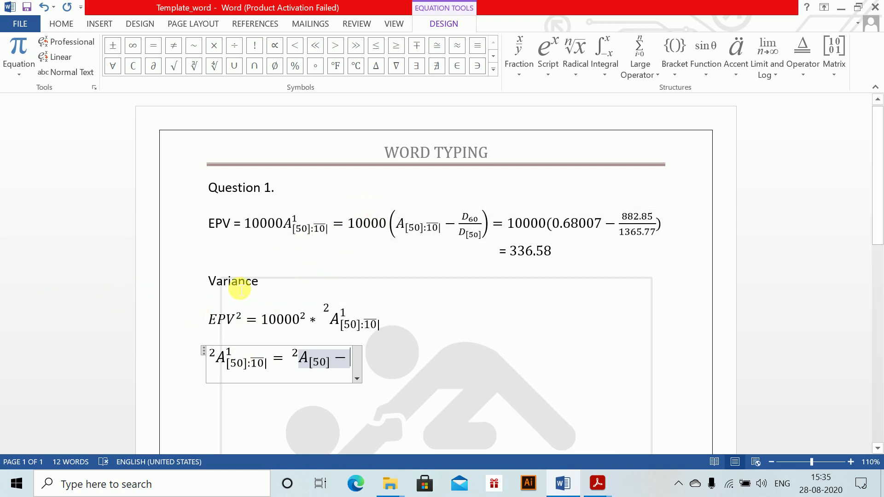
pyautogui.write('v^20')
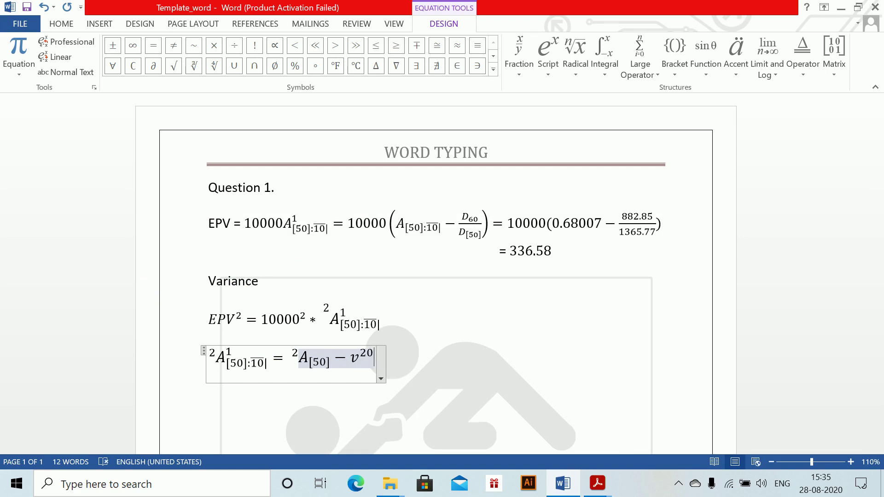
# Step: Add the survival fraction l60/l[50] followed by an opening bracket
pyautogui.hotkey('ctrl', 'v')
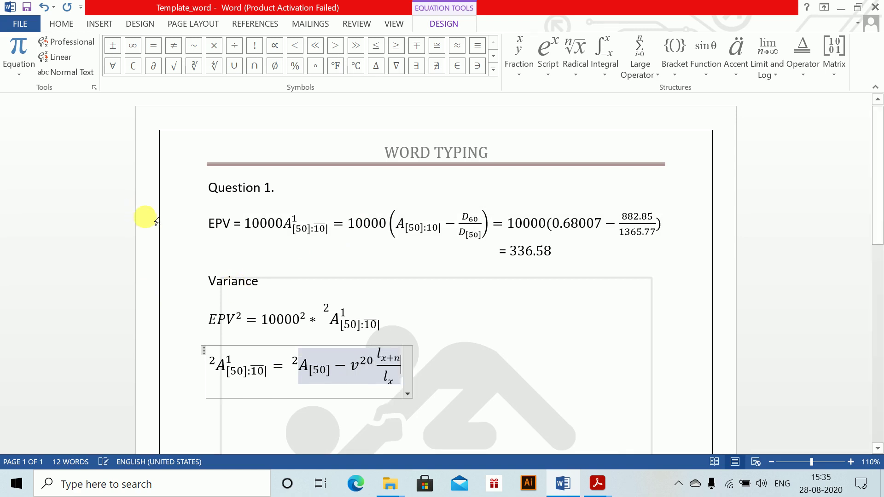
pyautogui.click(398, 364)
pyautogui.press('BackSpace')
pyautogui.press('BackSpace')
pyautogui.press('BackSpace')
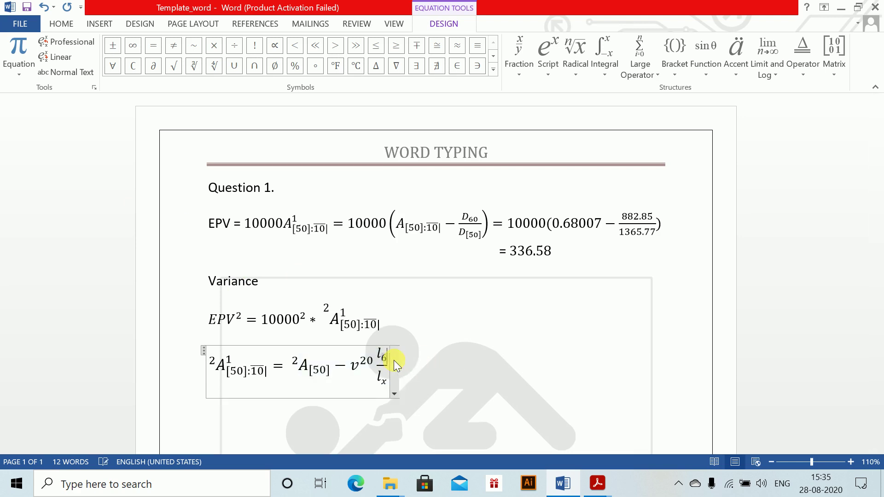
pyautogui.write('60')
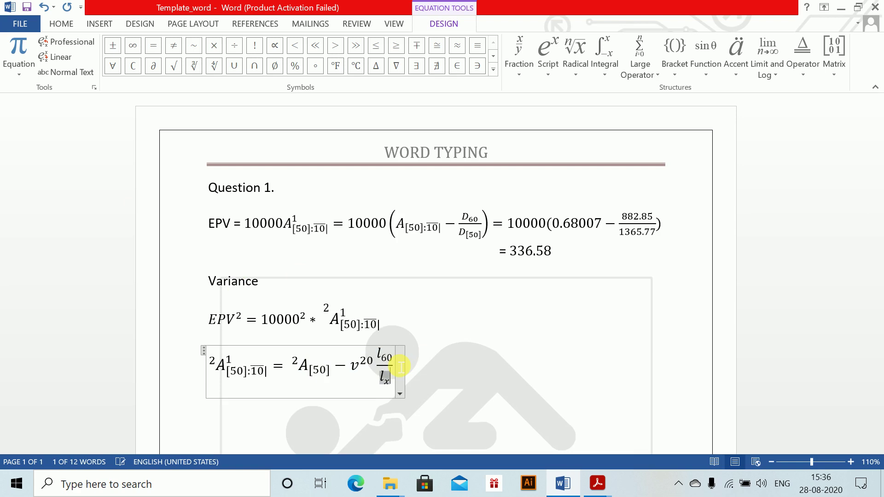
pyautogui.press('Left')
pyautogui.press('Delete')
pyautogui.write('[50]')
pyautogui.hotkey('shift', 'Left')
pyautogui.hotkey('shift', 'Left')
pyautogui.hotkey('shift', 'Left')
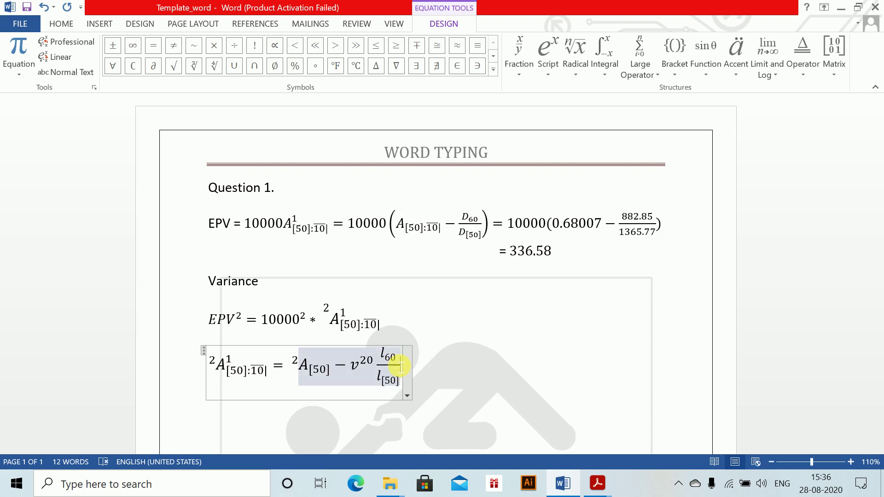
pyautogui.write('(')
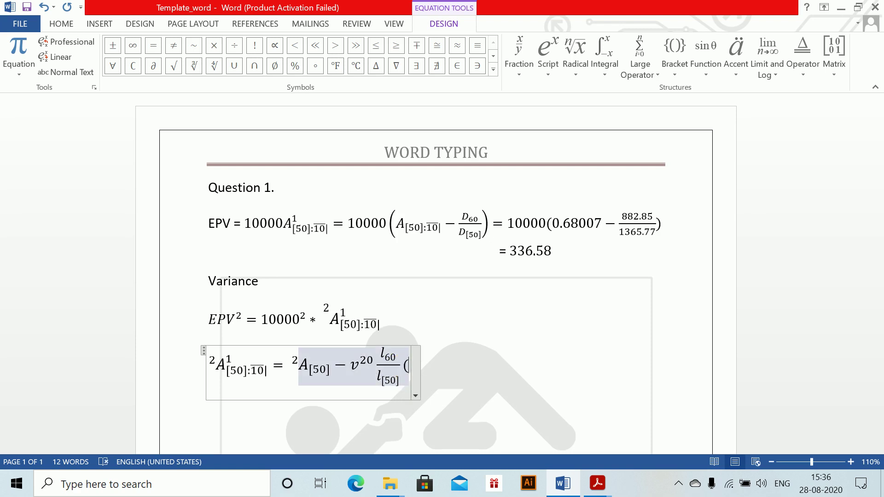
# Step: Finish the expansion with ²A60 inside the brackets
pyautogui.moveTo(295, 363)
pyautogui.mouseDown()
pyautogui.moveTo(318, 371)
pyautogui.moveTo(304, 367)
pyautogui.mouseUp()
pyautogui.click(328, 370)
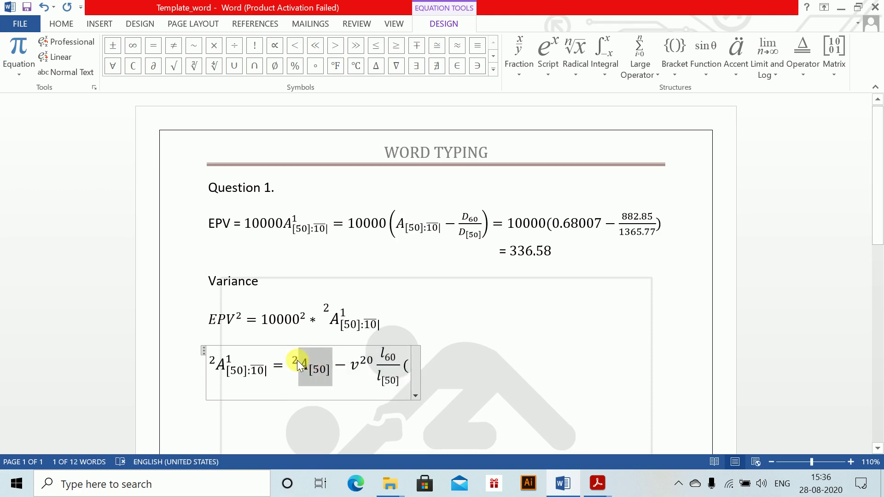
pyautogui.keyDown('shift'); pyautogui.click(414, 373); pyautogui.keyUp('shift')
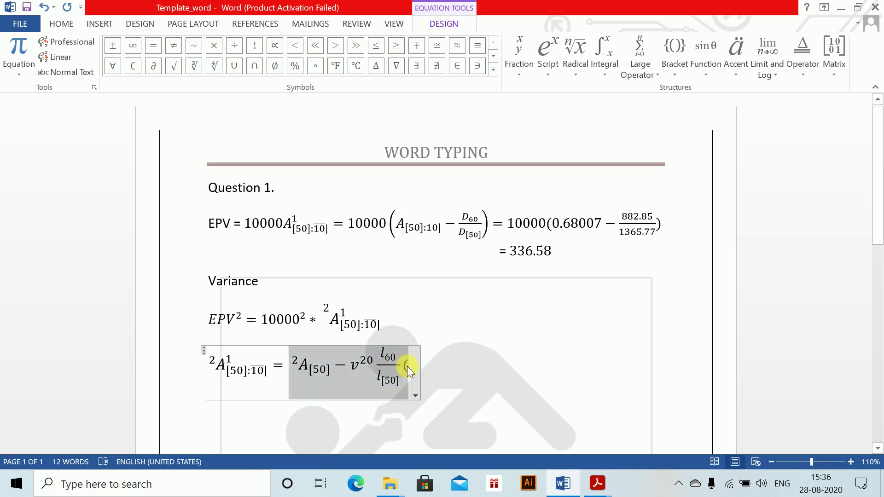
pyautogui.click(412, 373)
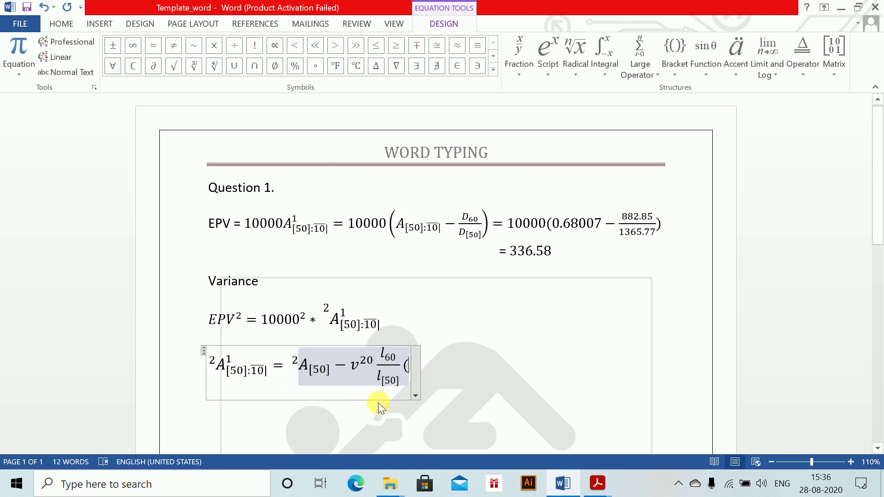
pyautogui.write('²A_x')
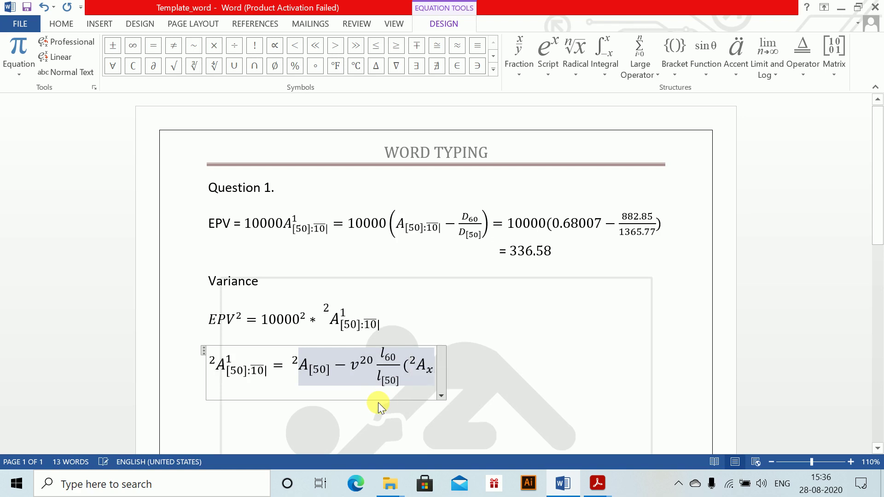
pyautogui.press('space')
pyautogui.press('BackSpace')
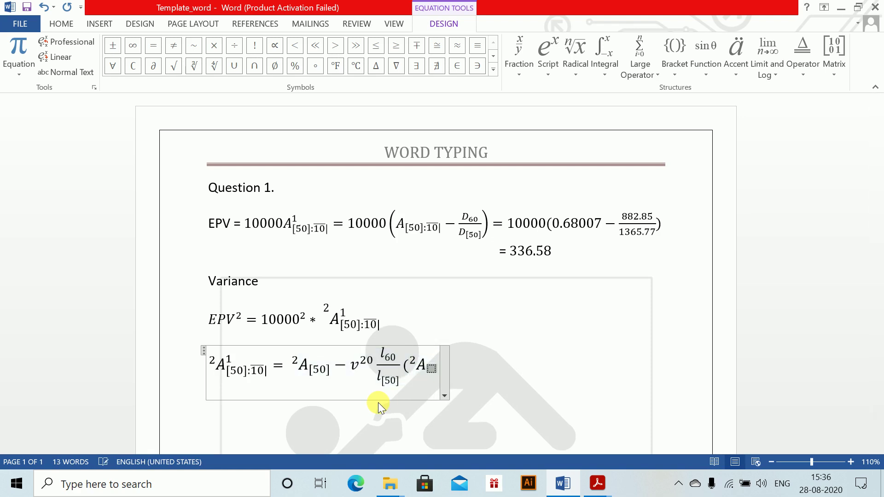
pyautogui.write('60')
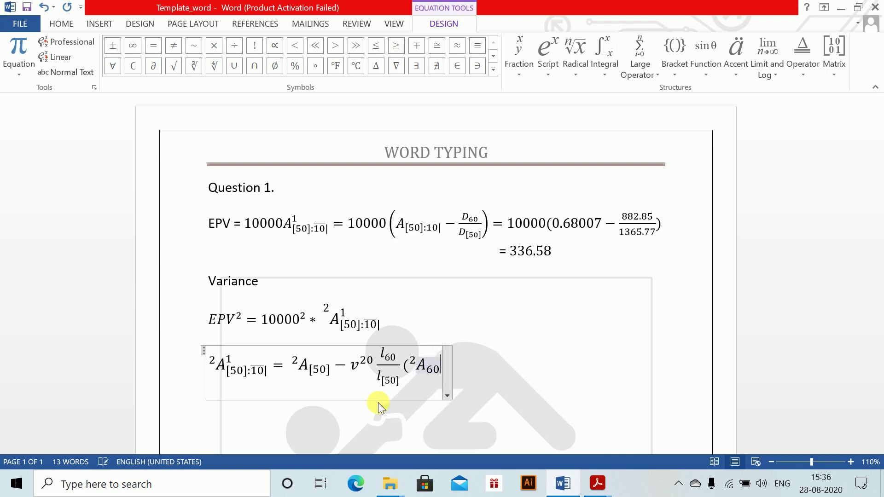
pyautogui.press('Right')
pyautogui.write(')')
# Step: Start a new blank equation below the expansion
pyautogui.press('Right')
pyautogui.press('Return')
pyautogui.press('Tab')
pyautogui.press('Tab')
pyautogui.hotkey('alt', '=')
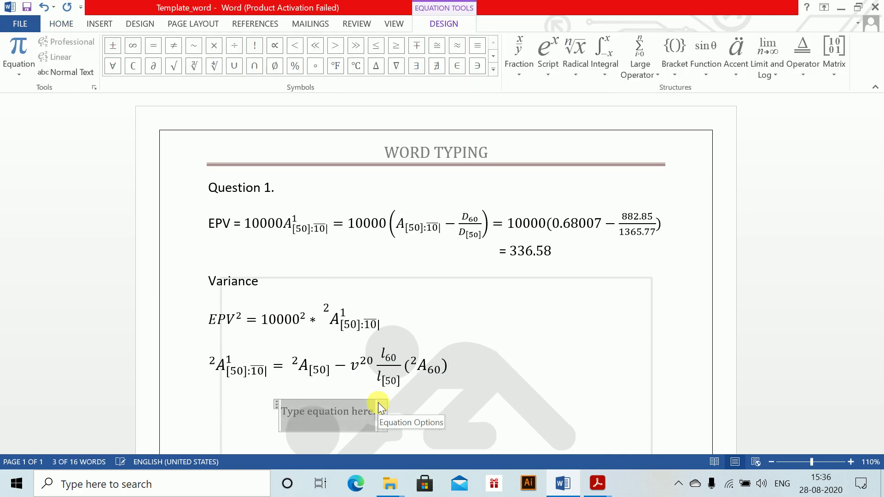
# Step: Enter (0.13017 − (1.04)^−20(9287.2164/9706.0977)(0.23723)) with = 0.02657 below it
pyautogui.write('(0.13')
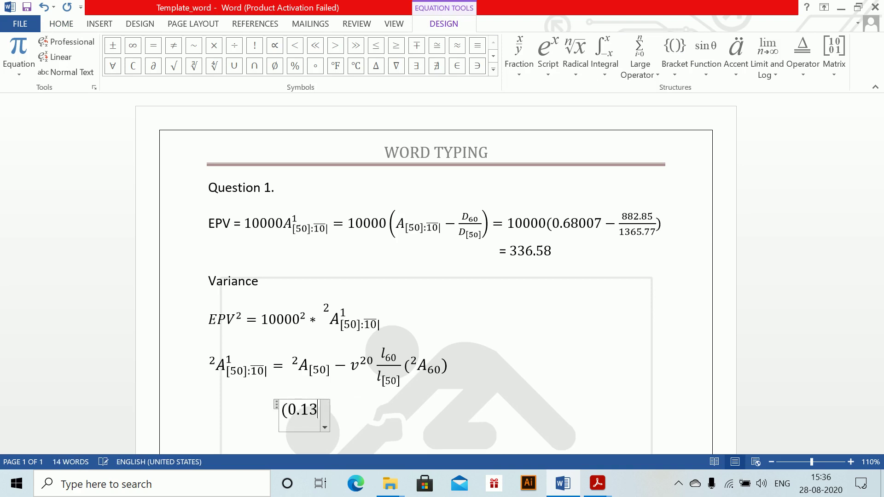
pyautogui.write('017')
pyautogui.write('-')
pyautogui.write('(')
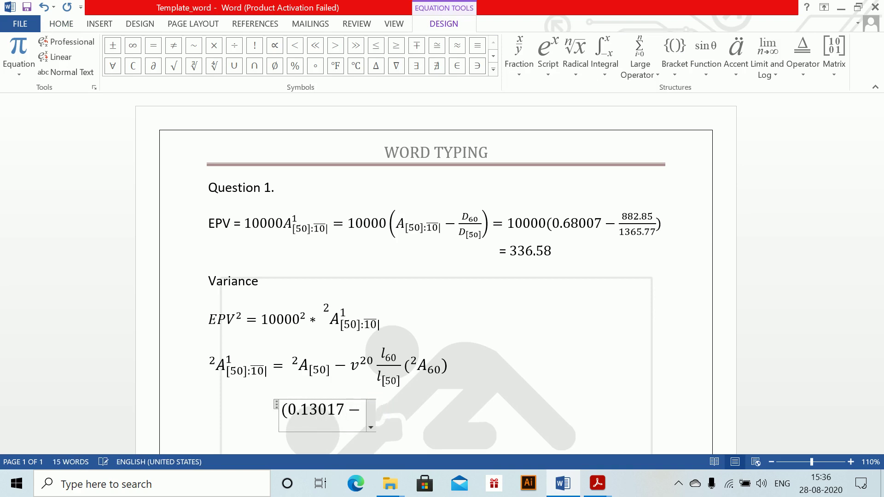
pyautogui.write('1.04)^(-2')
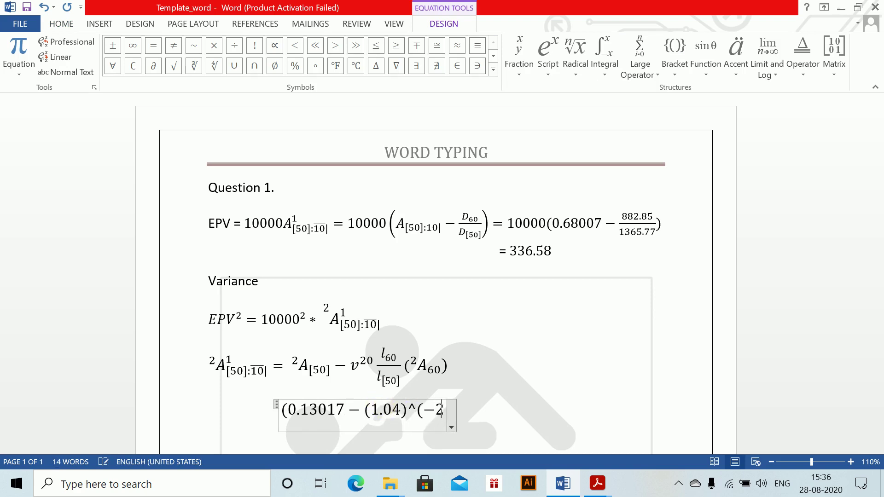
pyautogui.write('0')
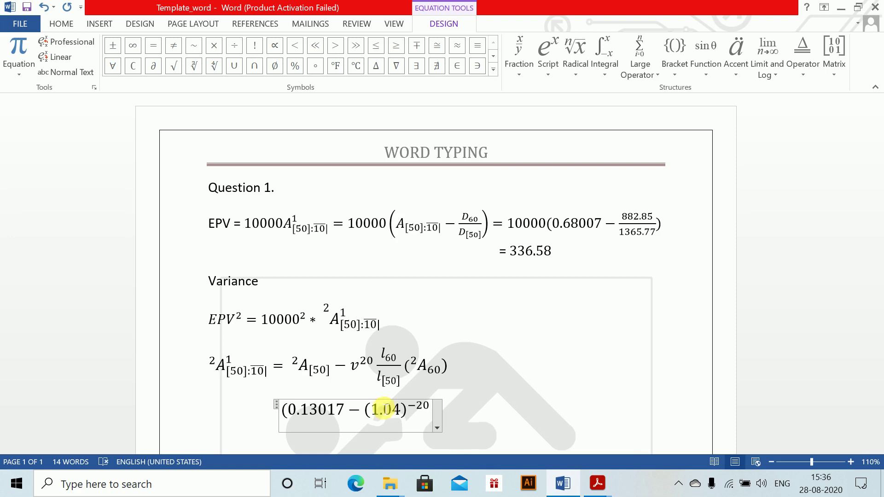
pyautogui.write(') (l')
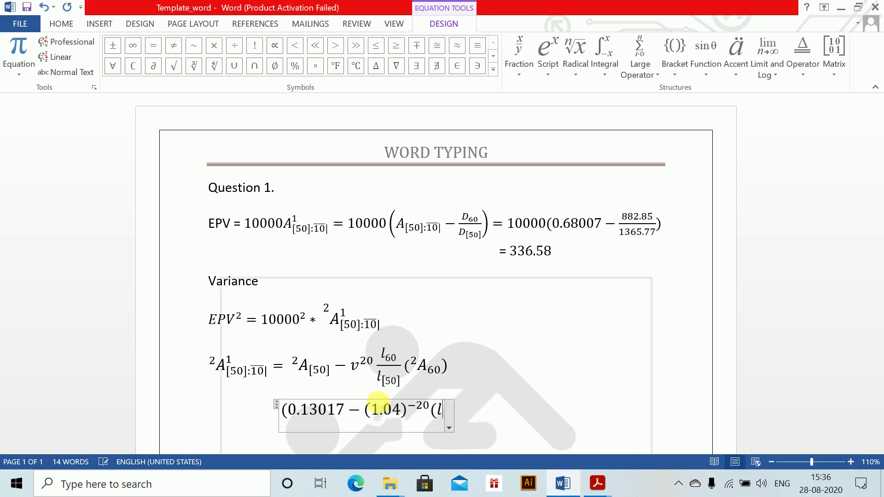
pyautogui.press('BackSpace')
pyautogui.write('9287.21')
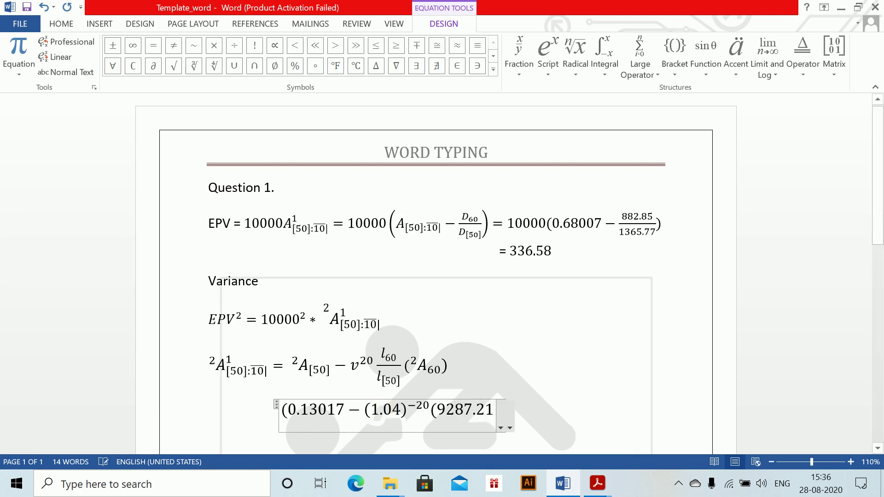
pyautogui.write('64/')
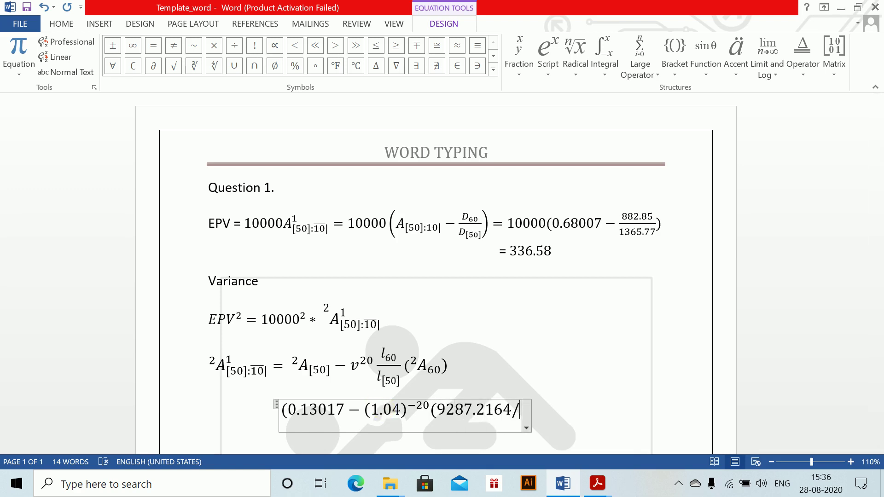
pyautogui.write('9706')
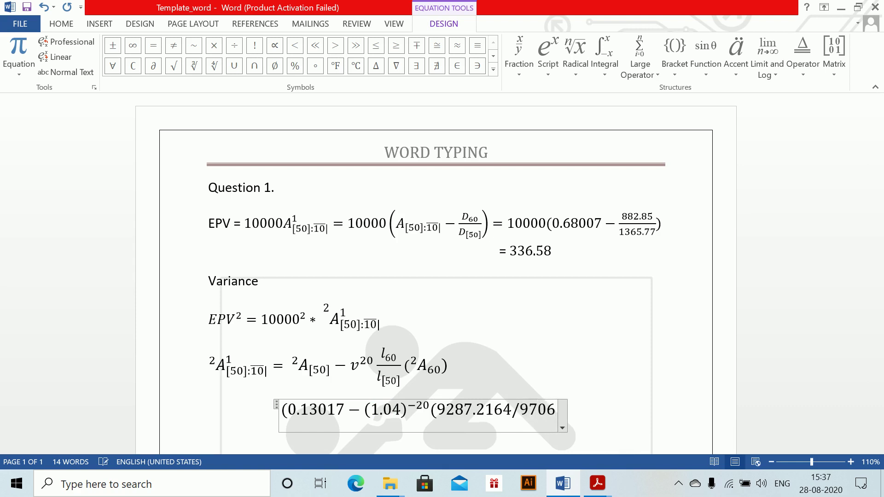
pyautogui.write('.0977)')
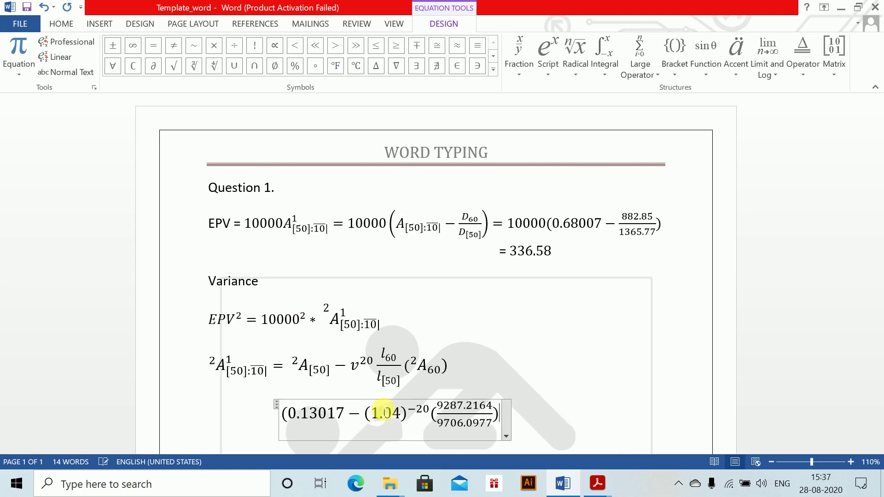
pyautogui.write('(')
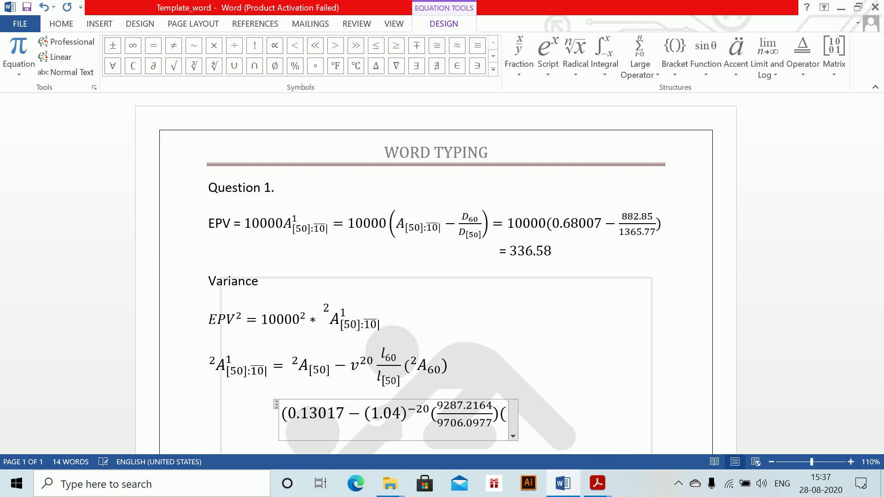
pyautogui.write('0.23724')
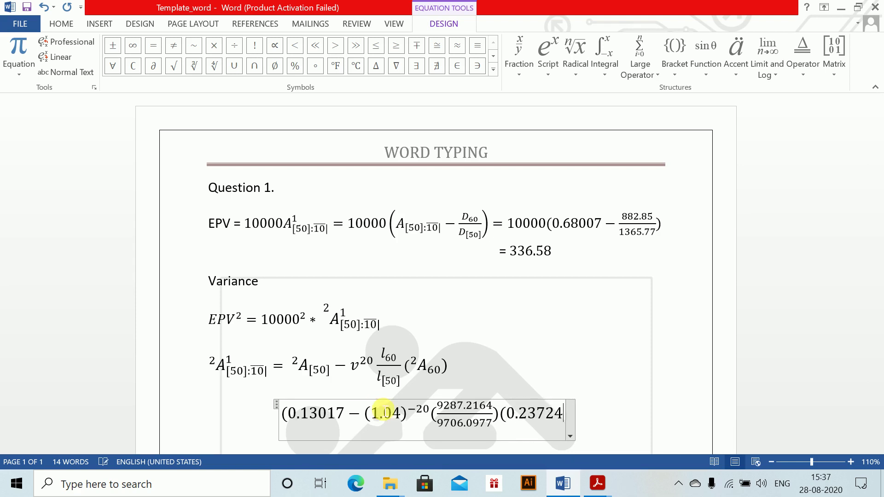
pyautogui.press('BackSpace')
pyautogui.write('3)')
pyautogui.click(378, 412)
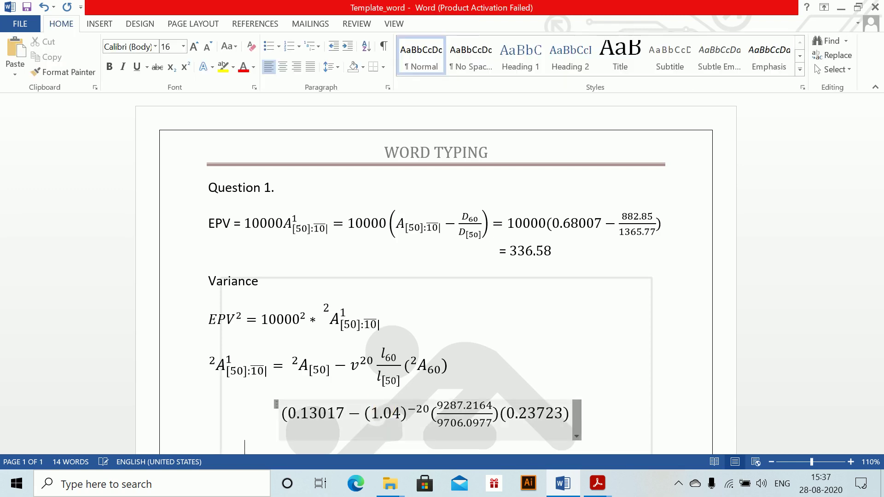
pyautogui.write('= ')
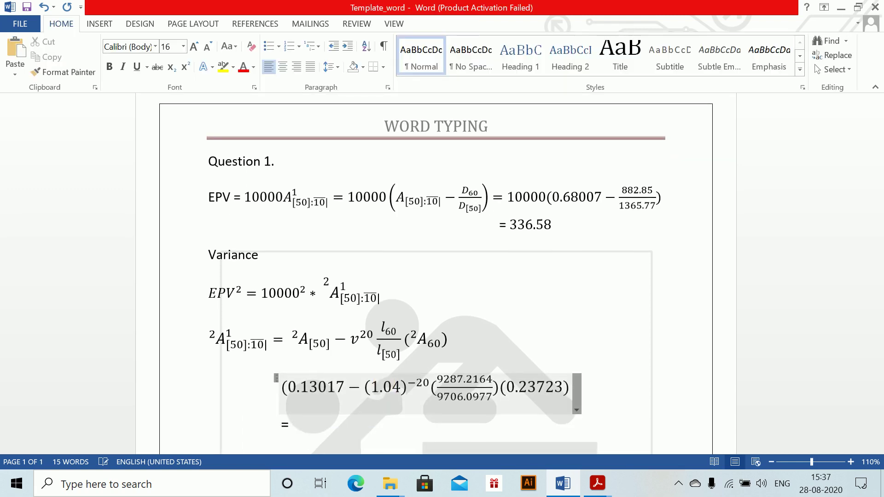
pyautogui.write('0.02')
pyautogui.write('657')
# Step: Add the line 'The variance is' with a new blank equation beneath
pyautogui.press('Return')
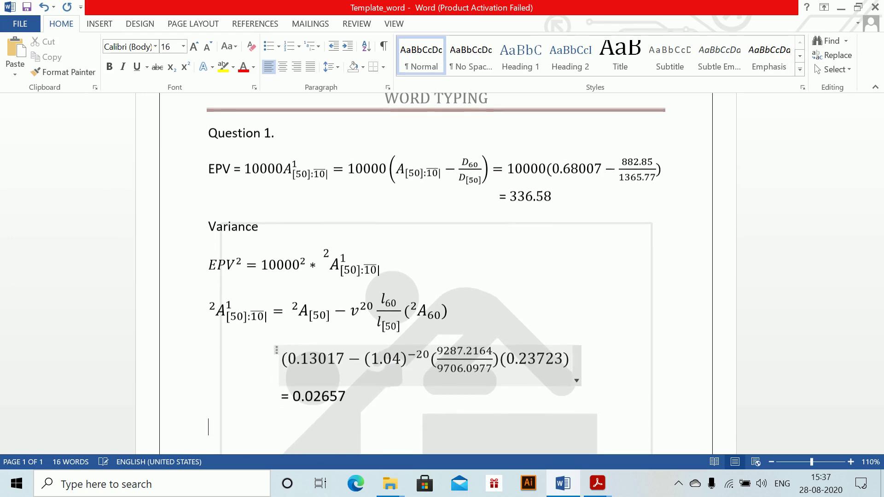
pyautogui.write('The variance os')
pyautogui.press('BackSpace')
pyautogui.press('BackSpace')
pyautogui.write('is')
pyautogui.press('Return')
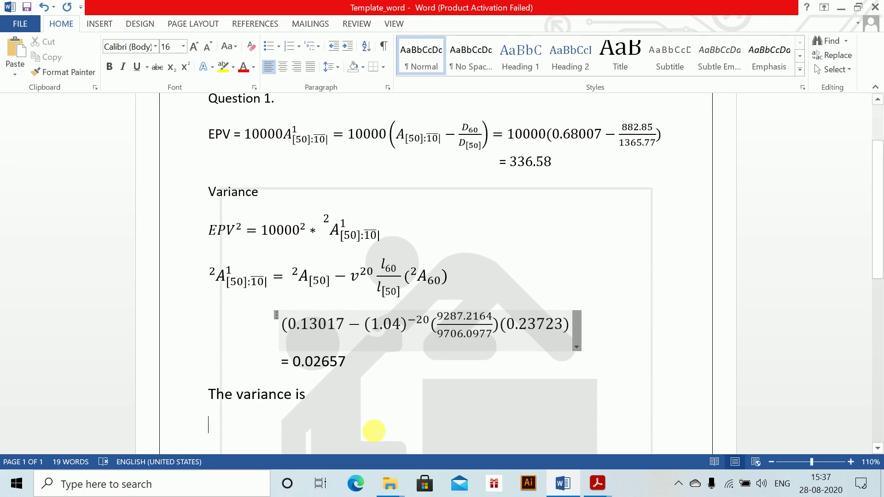
pyautogui.hotkey('alt', '=')
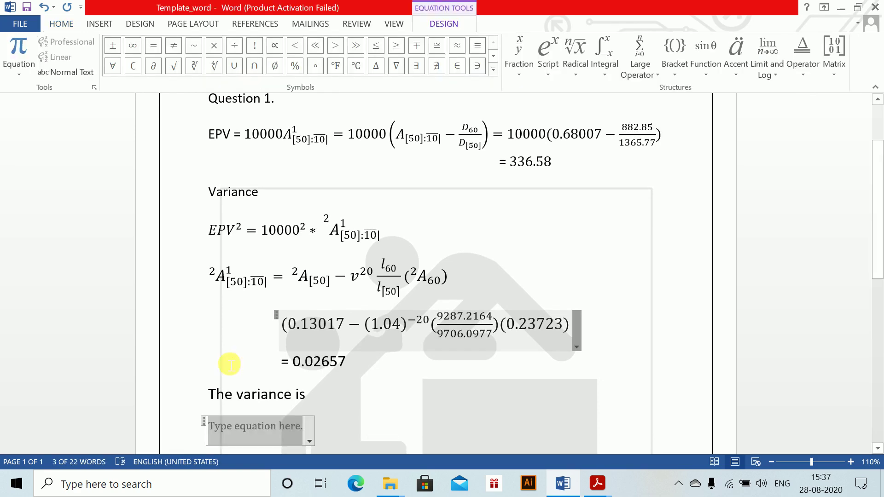
# Step: Write the equation 10000² * 0.02657 − (336.58)² = (1595)², reusing earlier values
pyautogui.moveTo(261, 230); pyautogui.dragTo(315, 233)
pyautogui.hotkey('ctrl', 'c')
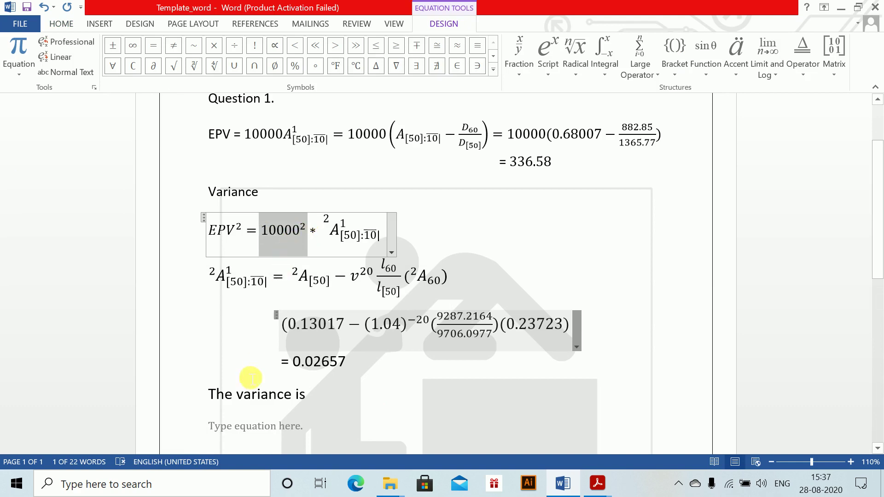
pyautogui.click(247, 426)
pyautogui.hotkey('ctrl', 'v')
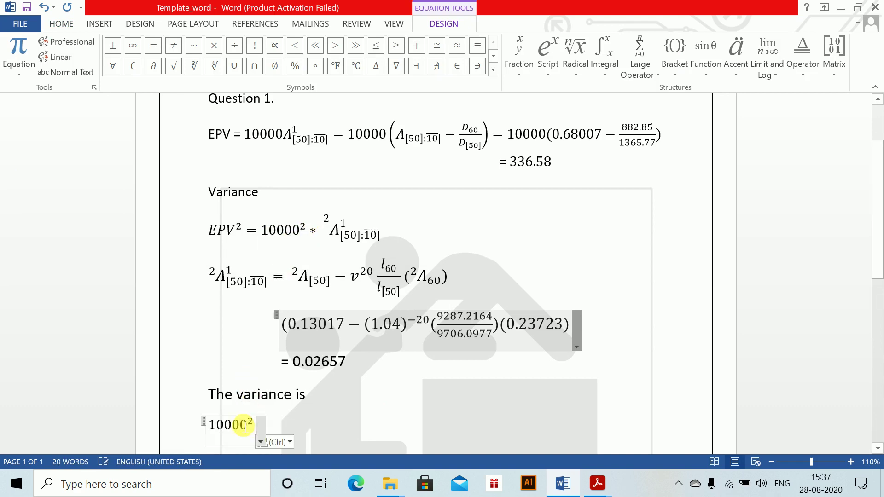
pyautogui.write('*')
pyautogui.moveTo(293, 363); pyautogui.dragTo(350, 369)
pyautogui.hotkey('ctrl', 'c')
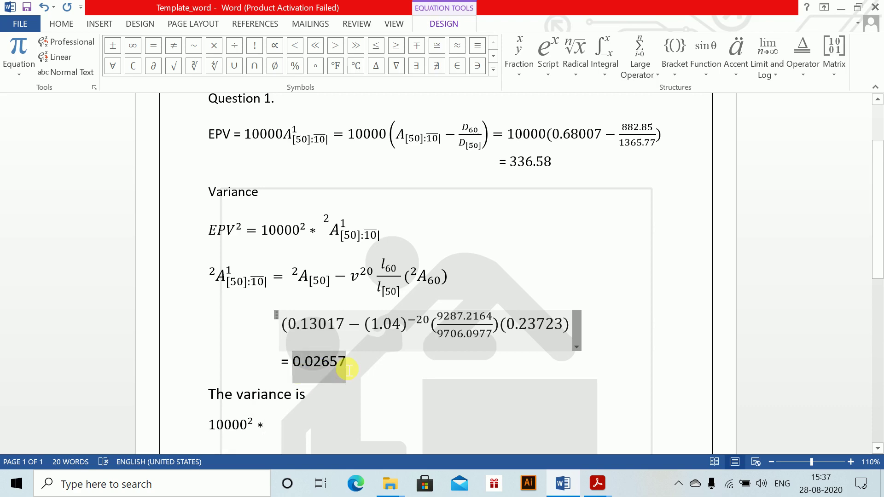
pyautogui.hotkey('ctrl', 'z')
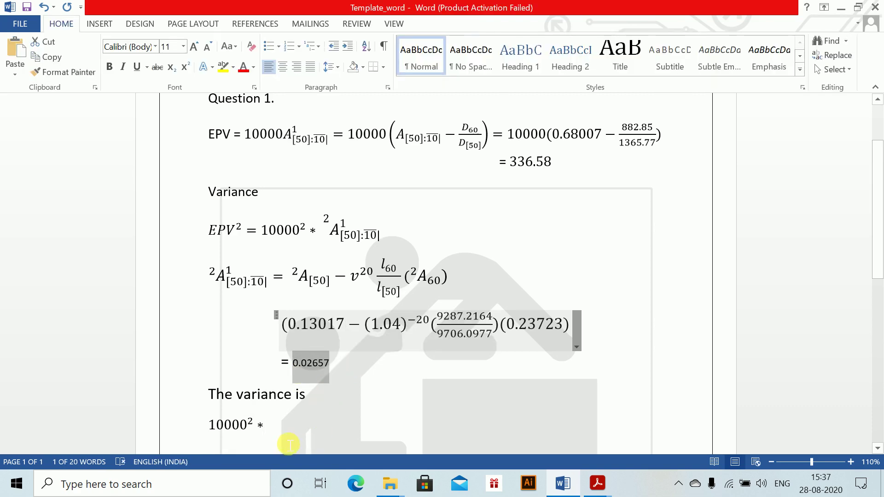
pyautogui.click(271, 433)
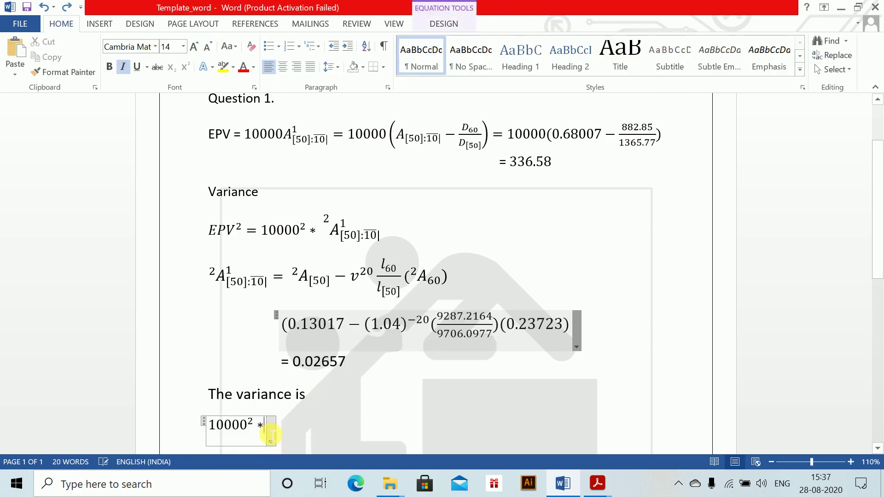
pyautogui.hotkey('ctrl', 'v')
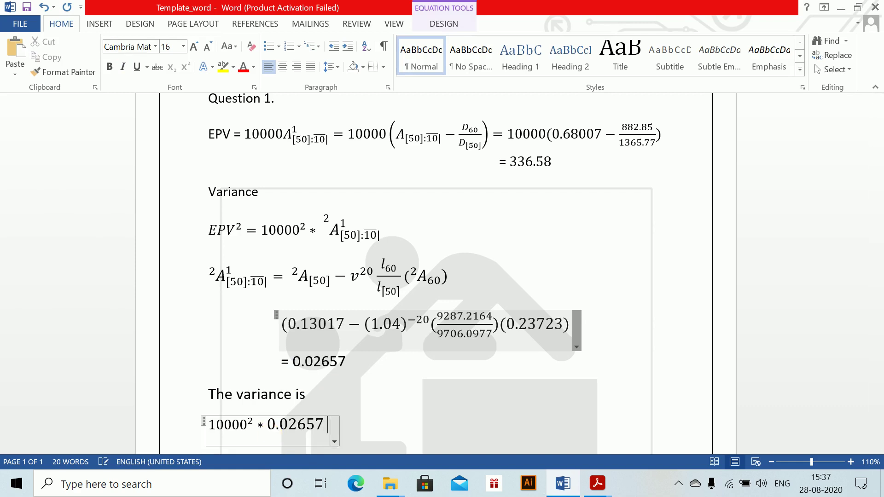
pyautogui.write('-')
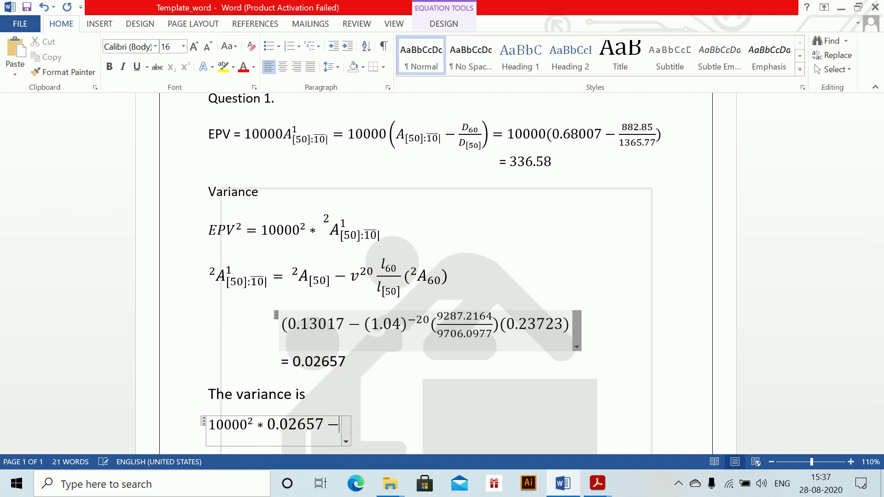
pyautogui.write('(336.58')
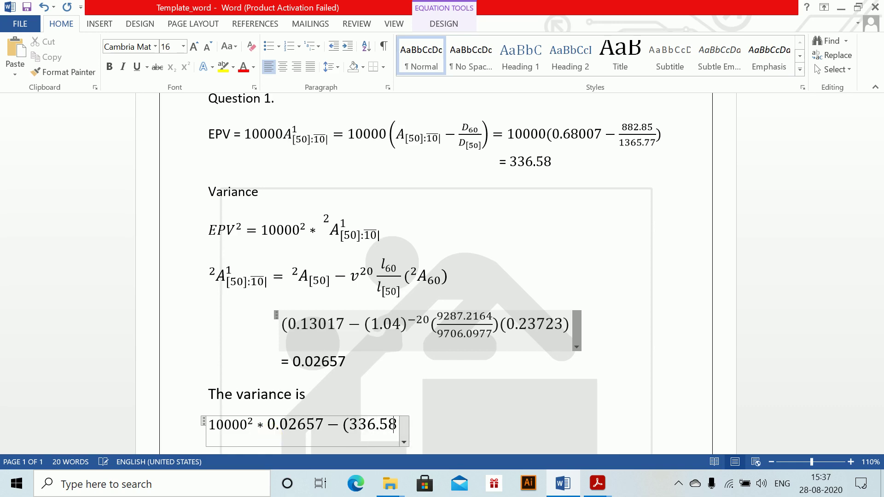
pyautogui.write(')^2 =')
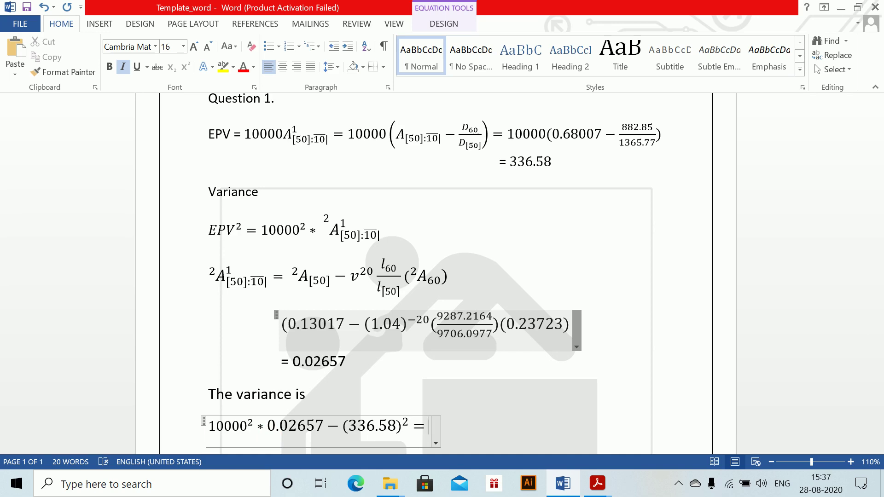
pyautogui.write('(1595)^2')
pyautogui.press('Return')
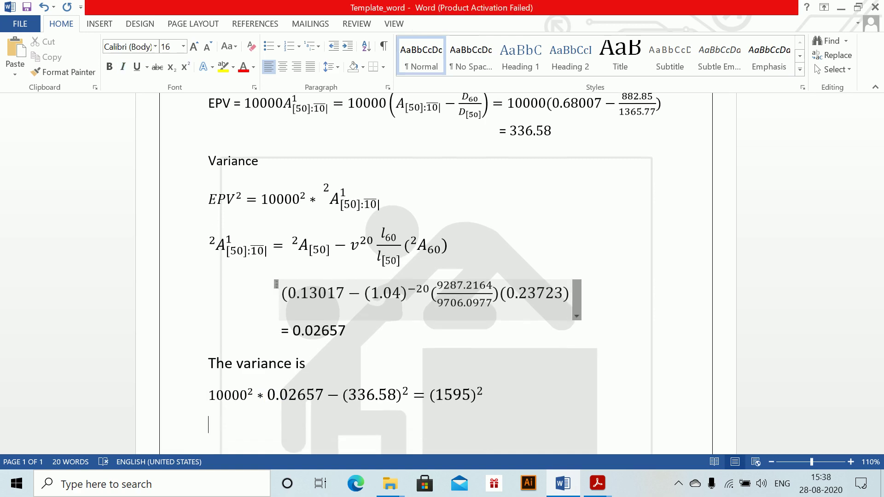
pyautogui.scroll(-1, 434, 273)
pyautogui.hotkey('alt', 'Tab')
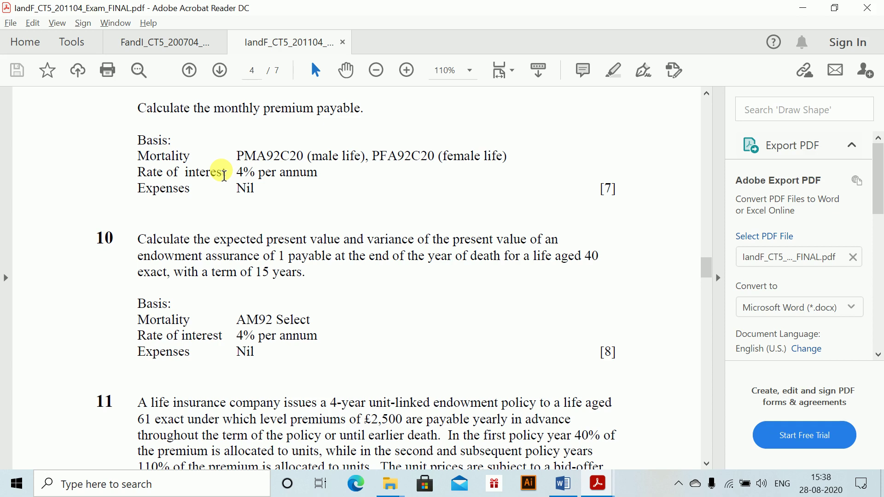
# Step: Add a 'Question 2.' heading at the top of page 2
pyautogui.hotkey('alt', 'Tab')
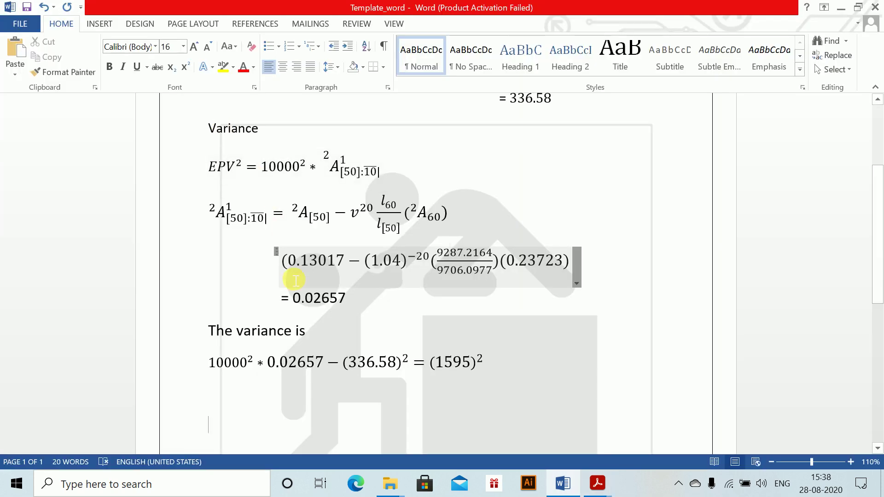
pyautogui.scroll(-10, 52, 241)
pyautogui.scroll(-4, 52, 240)
pyautogui.click(147, 276)
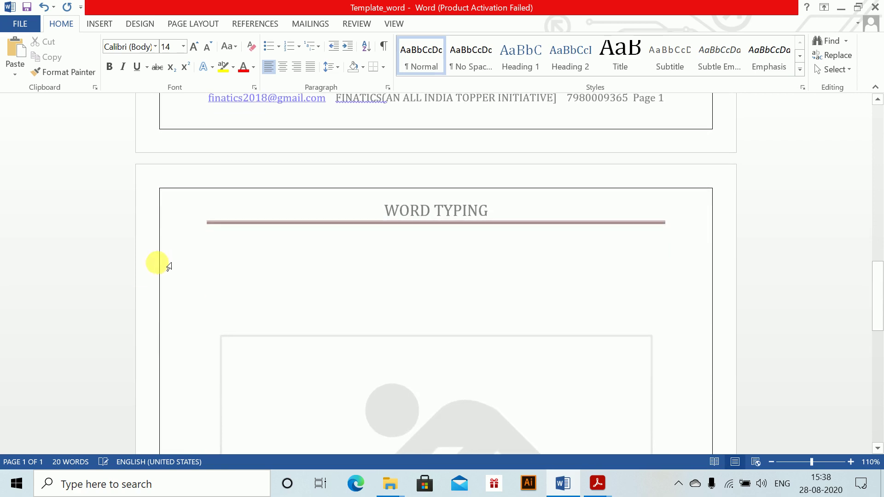
pyautogui.write('Question 2.')
pyautogui.press('Return')
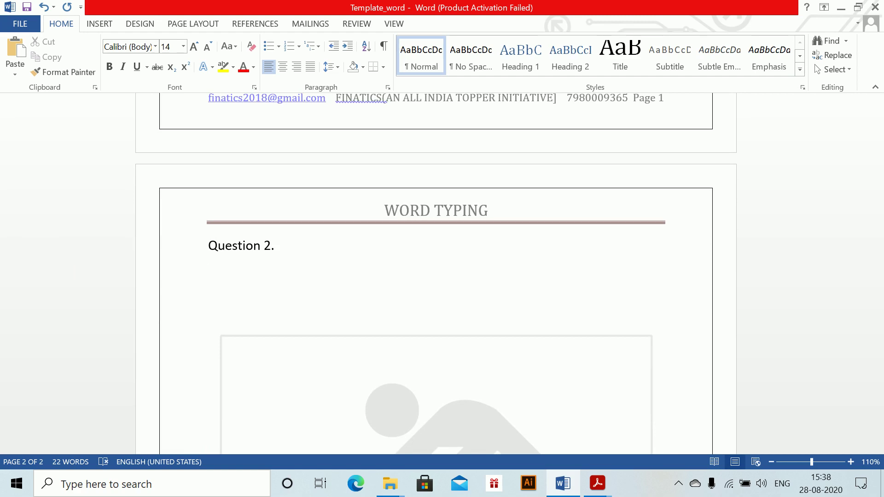
# Step: Paste an assurance equation and write A[40]:15| = A¹[40]:15
pyautogui.hotkey('ctrl', 'v')
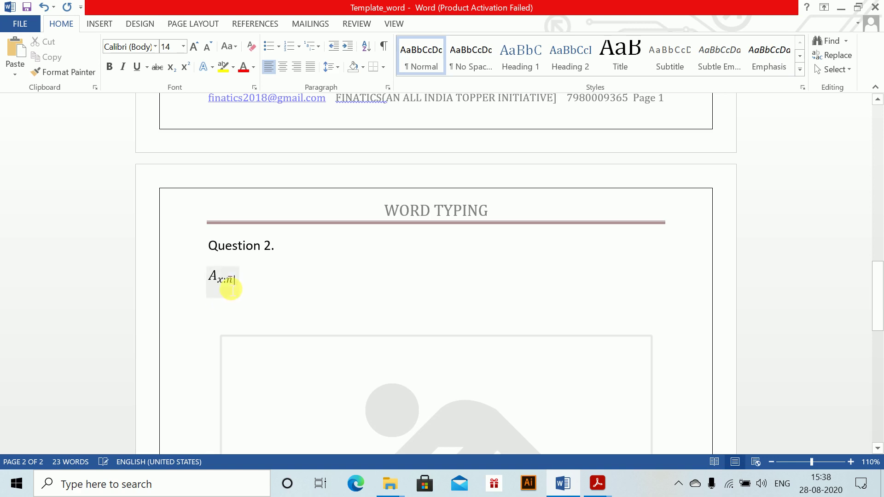
pyautogui.click(215, 290)
pyautogui.press('Delete')
pyautogui.write('[40]:')
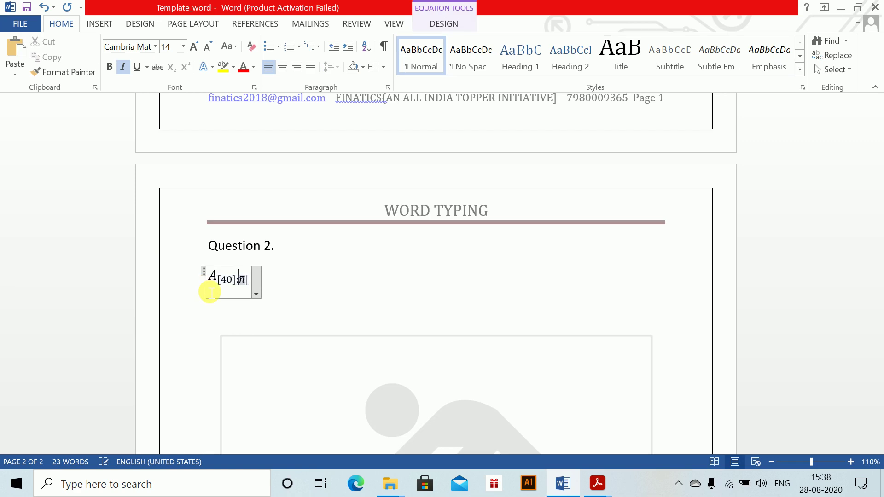
pyautogui.write('15| =')
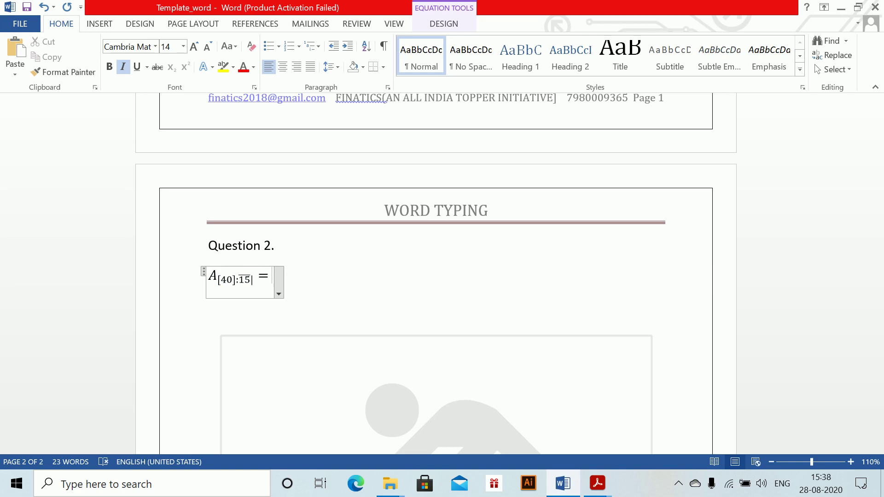
pyautogui.hotkey('ctrl', 'v')
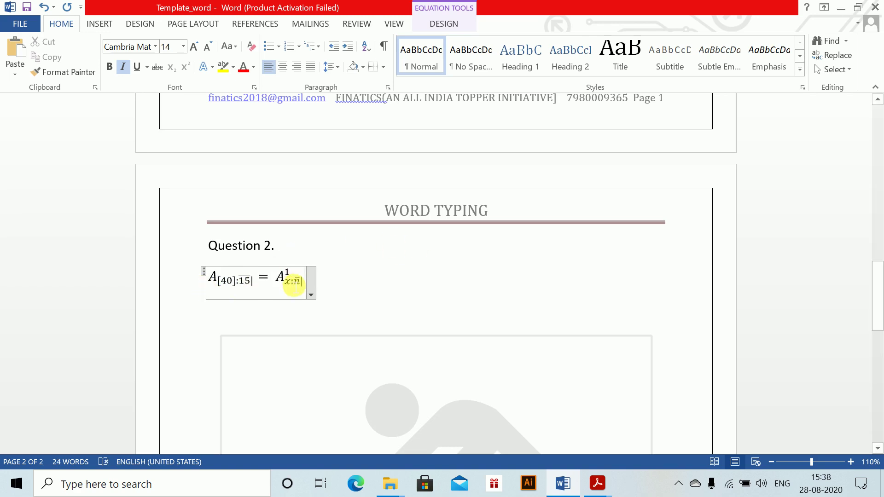
pyautogui.doubleClick(293, 282)
pyautogui.write('[40')
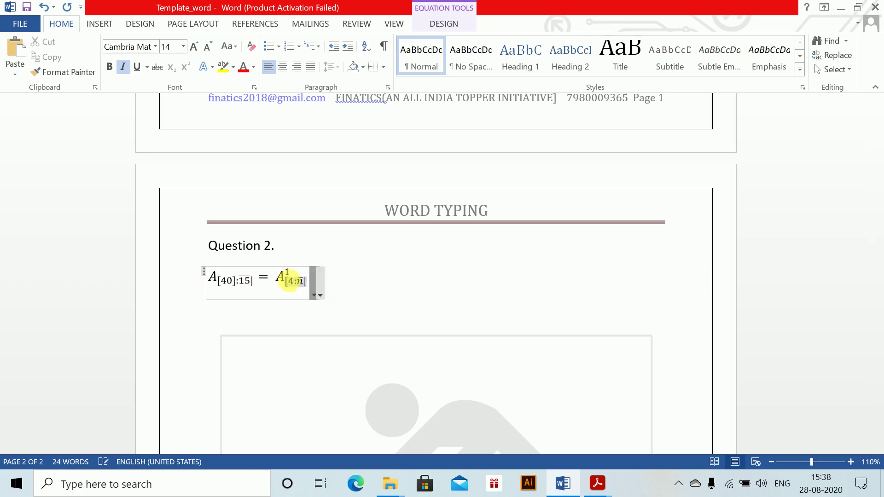
pyautogui.write(']:')
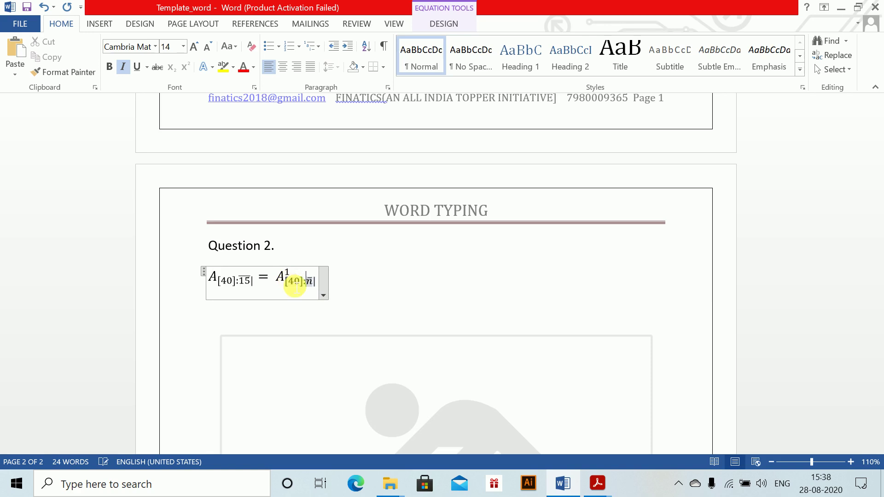
pyautogui.write('15')
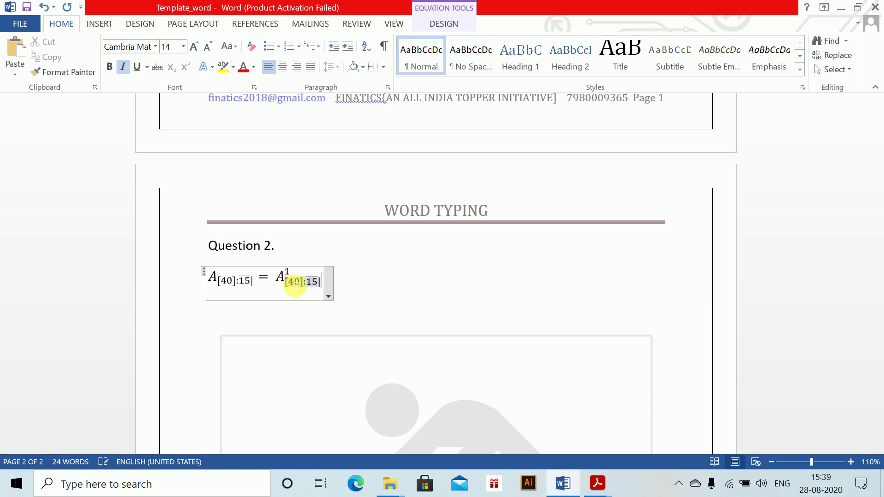
# Step: Append the pure-endowment term + A[40]:15|¹ to the equation
pyautogui.click(294, 283)
pyautogui.press('End')
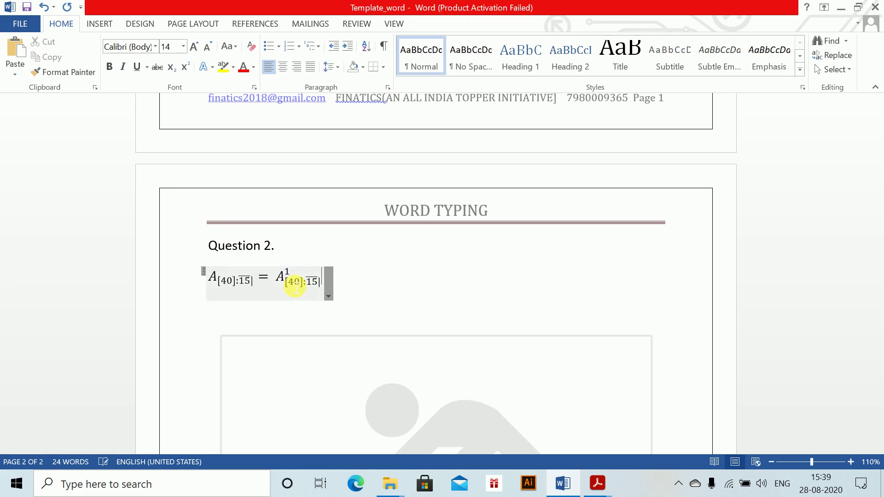
pyautogui.press('Left')
pyautogui.write('+')
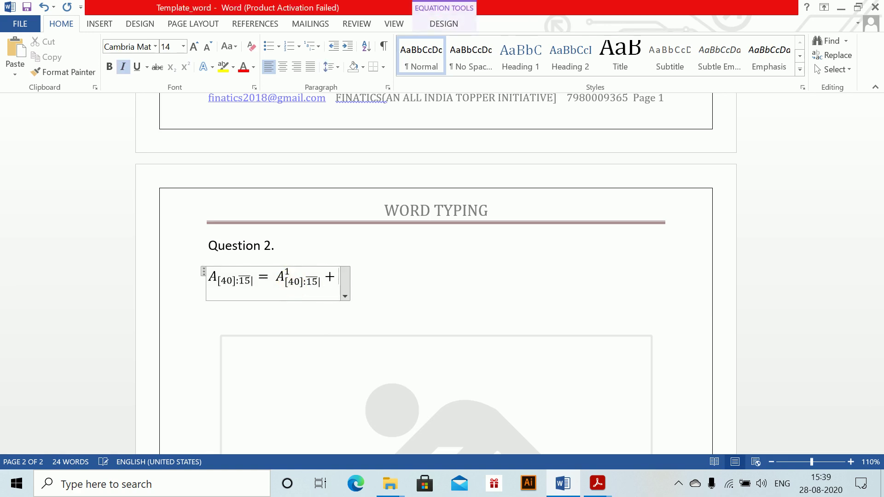
pyautogui.hotkey('ctrl', 'v')
pyautogui.doubleClick(360, 284)
pyautogui.write('[40')
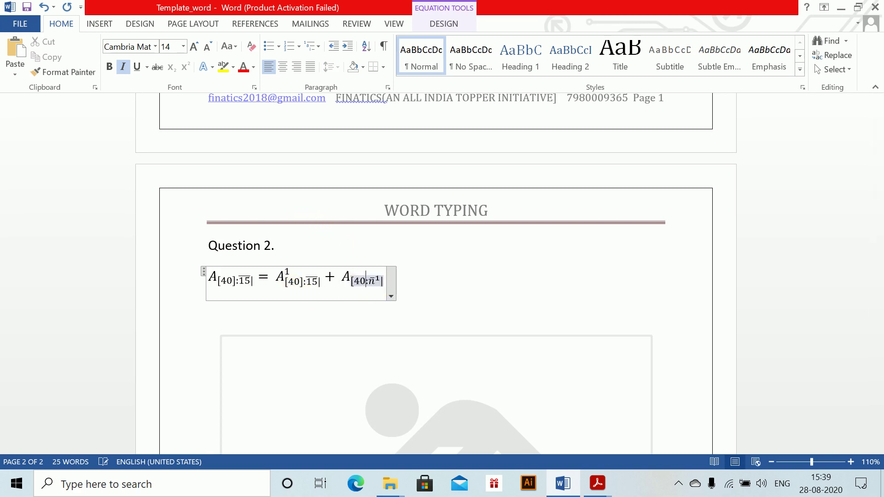
pyautogui.write(']')
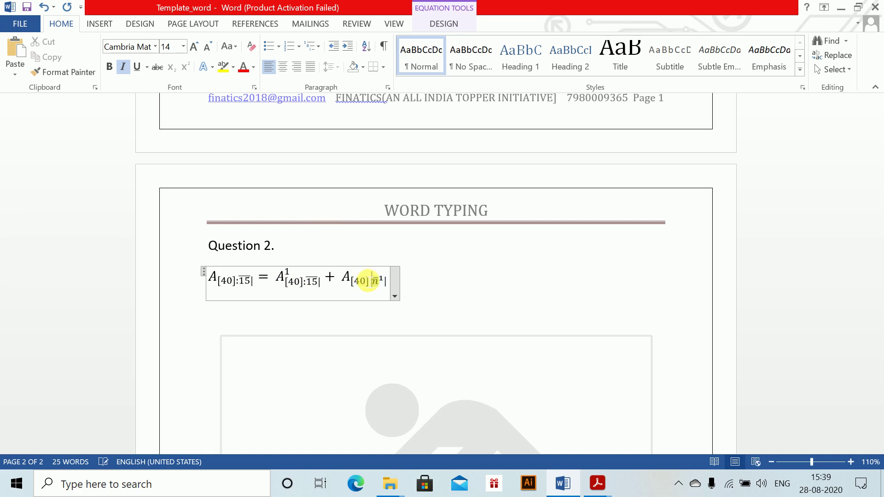
pyautogui.hotkey('shift', 'Right')
# Step: Extend the equation with = A[40] − D55/D[40]·A55 +
pyautogui.write('15')
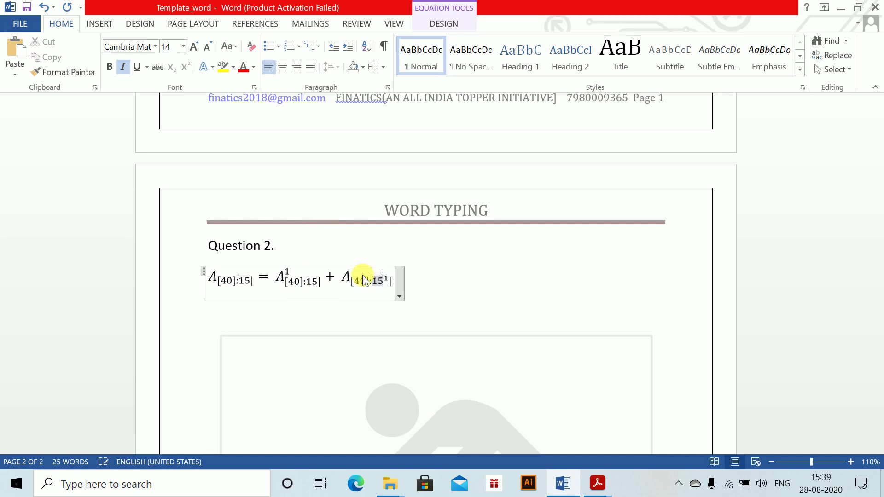
pyautogui.press('Right')
pyautogui.press('Right')
pyautogui.write('=')
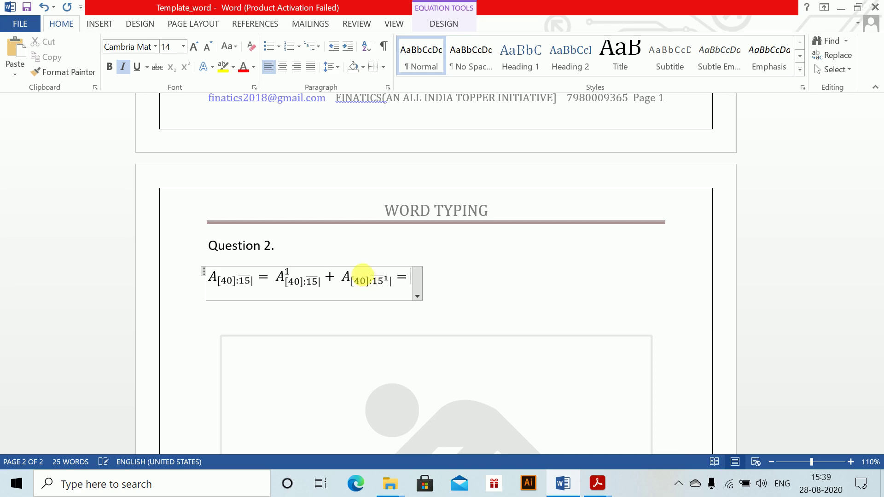
pyautogui.write('A_([40]')
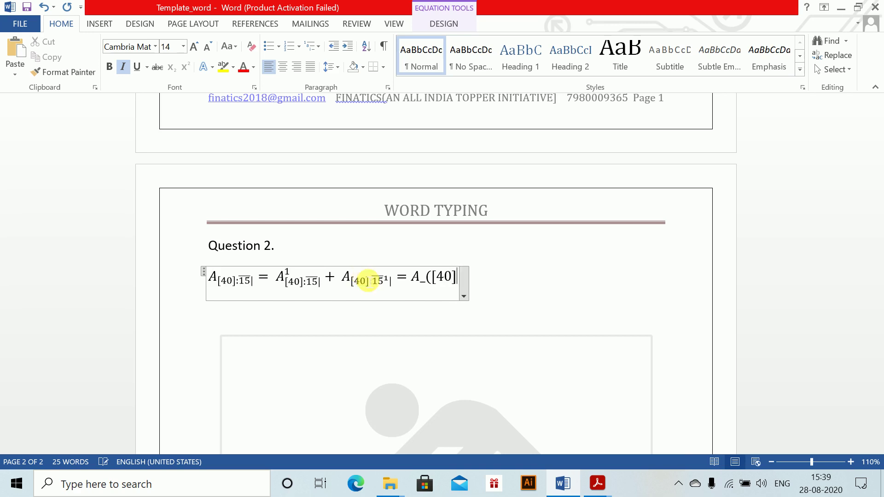
pyautogui.write(') -')
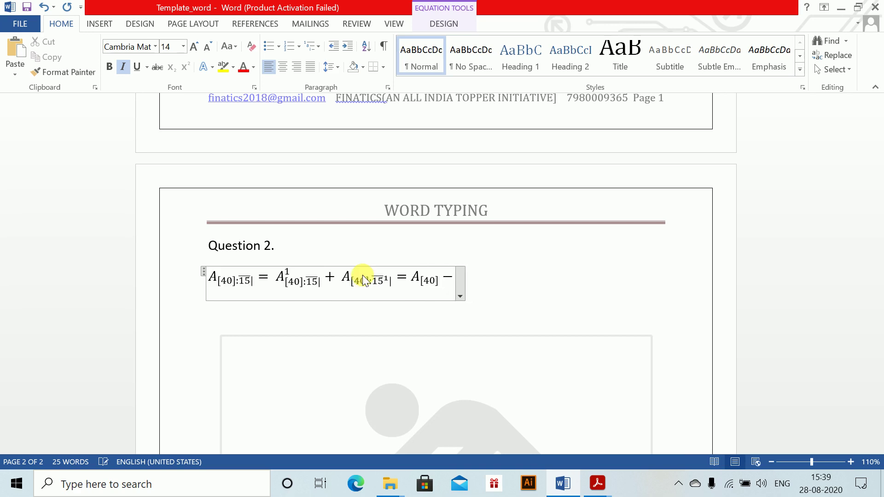
pyautogui.write('D_55 /')
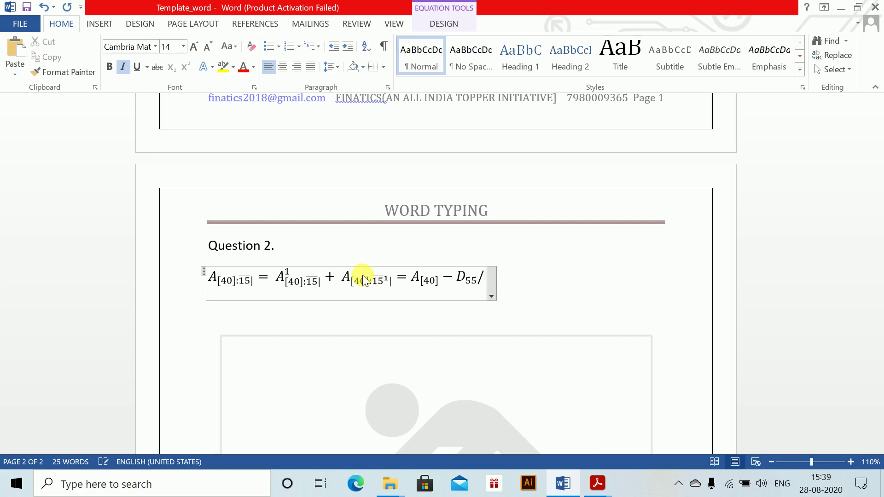
pyautogui.write('D_([40])')
pyautogui.press('space')
pyautogui.press('space')
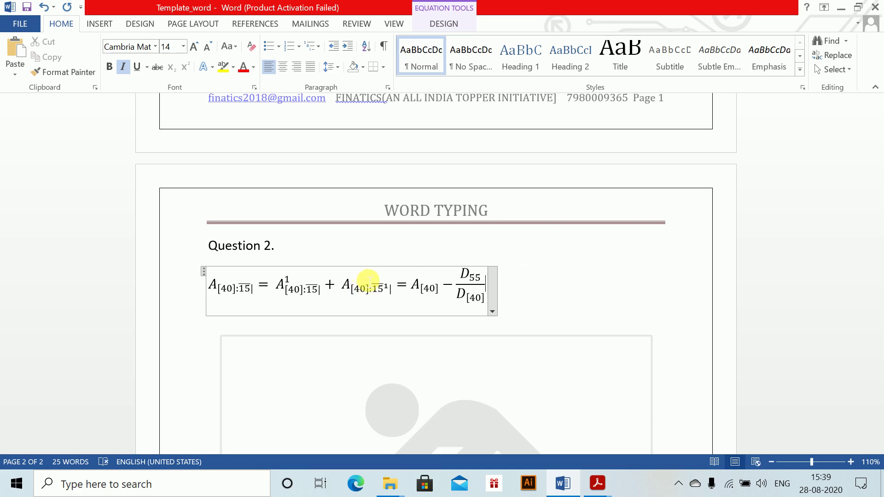
pyautogui.write('A_55')
pyautogui.press('space')
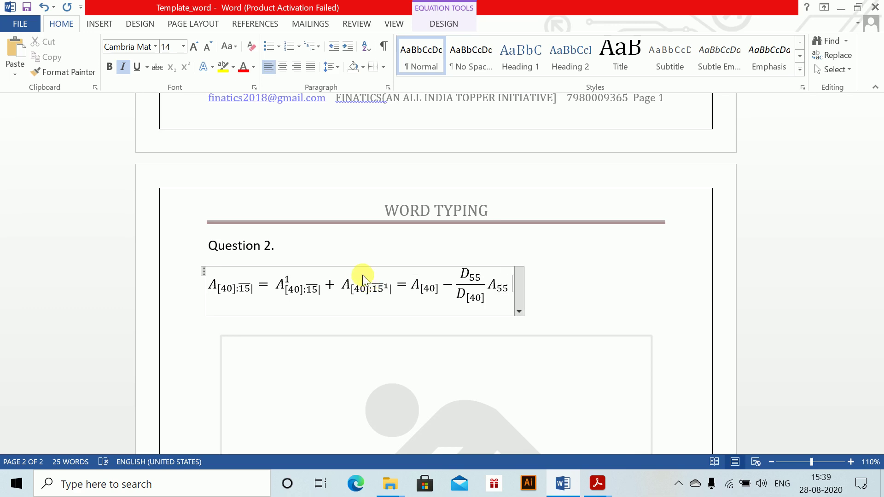
pyautogui.write('+')
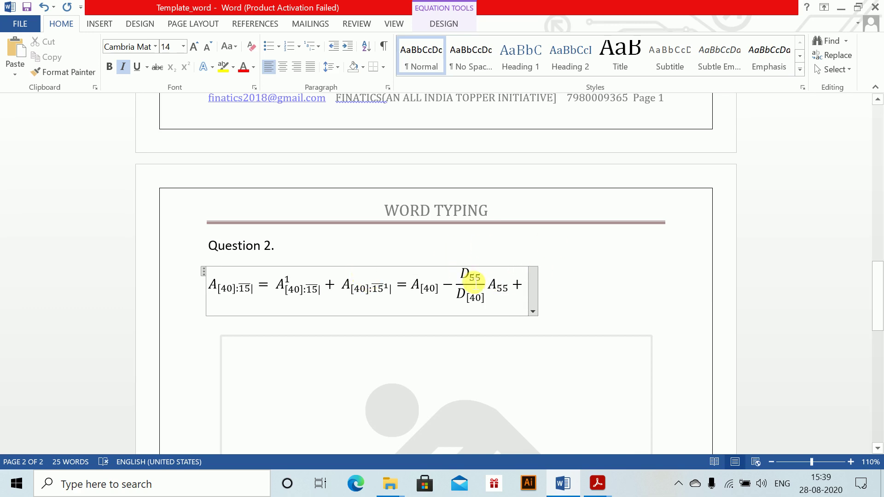
# Step: Copy the D55/D[40] fraction in after the final plus, then leave the equation
pyautogui.moveTo(474, 279); pyautogui.dragTo(476, 295)
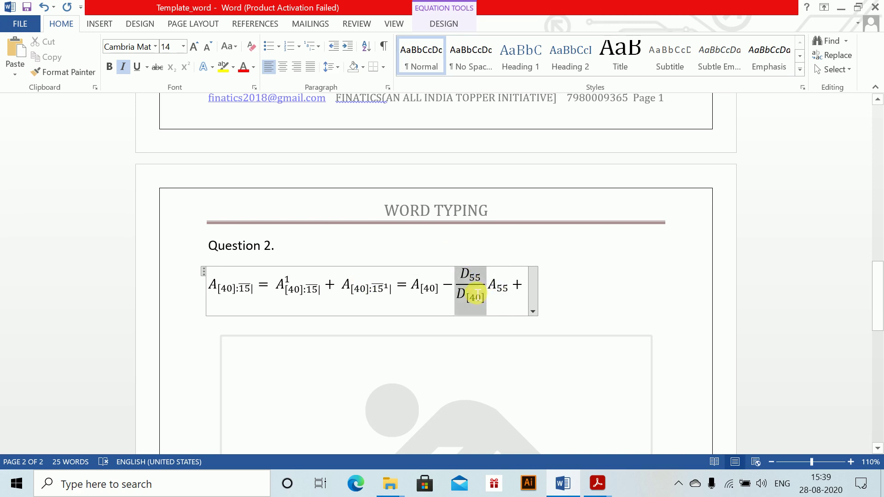
pyautogui.click(530, 291)
pyautogui.hotkey('ctrl', 'v')
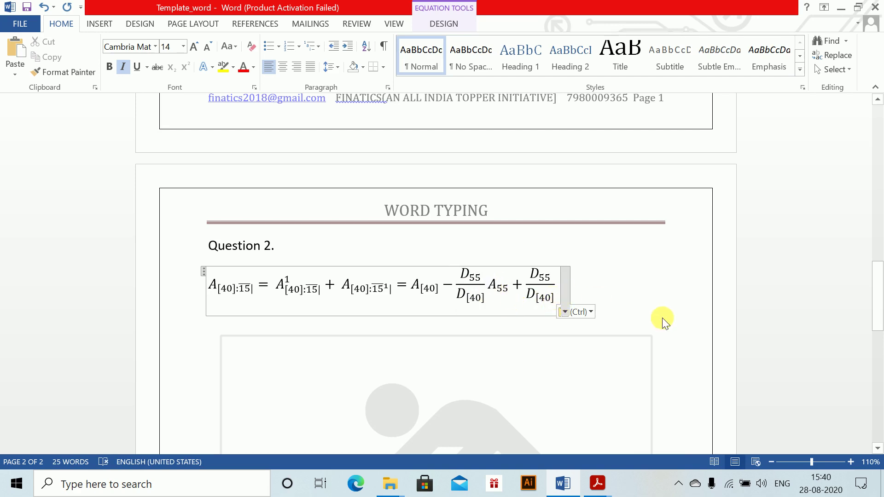
pyautogui.press('Down')
# Step: Write 'using tables' and begin an equation 0.23041 − 1105.41/2052.54
pyautogui.write('using tables')
pyautogui.press('Return')
pyautogui.hotkey('alt', '=')
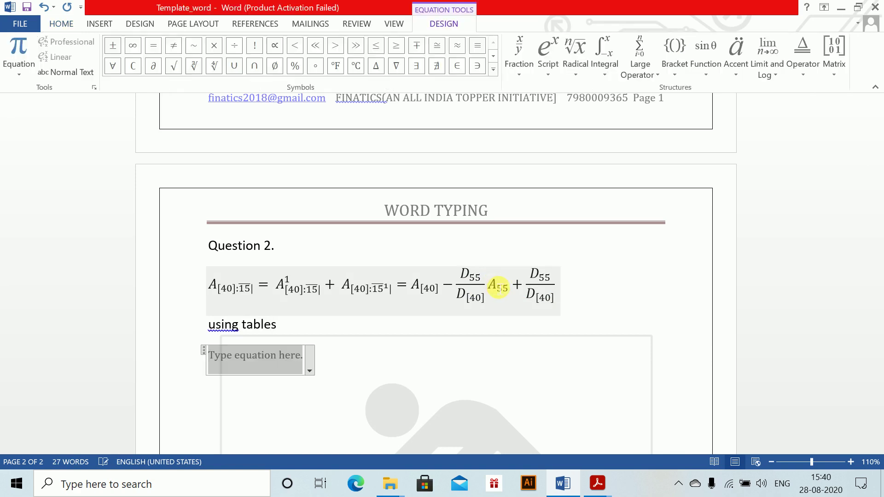
pyautogui.write('0.')
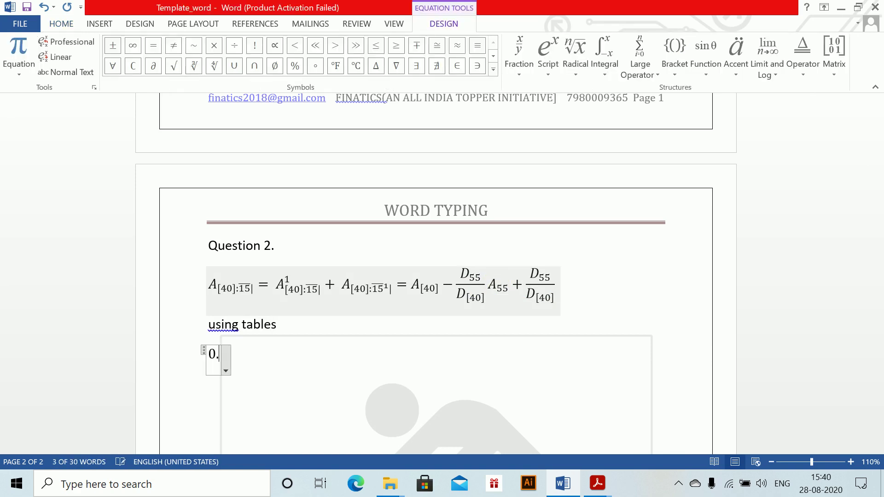
pyautogui.write('23041+')
pyautogui.press('BackSpace')
pyautogui.write('-')
pyautogui.write('1105.41/')
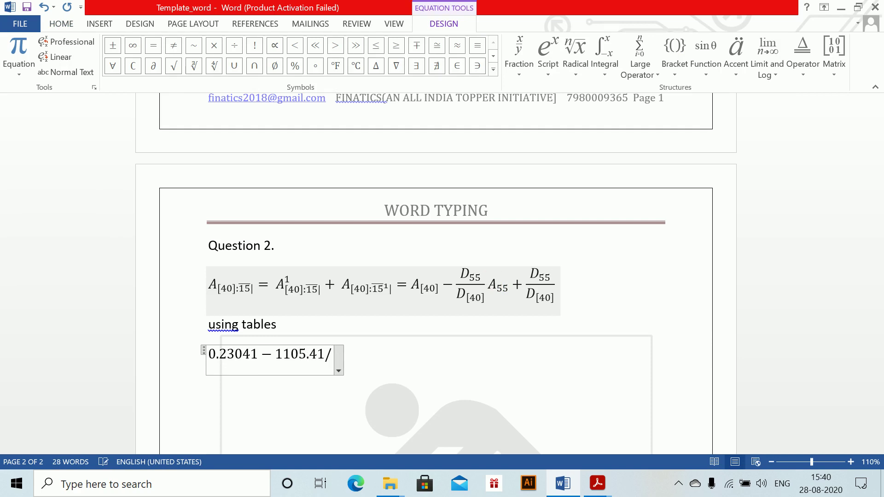
pyautogui.write('2052.54')
pyautogui.press('space')
# Step: Complete it as × 0.38950 + 1105.41/2052.54 = 0.559199
pyautogui.write(' +')
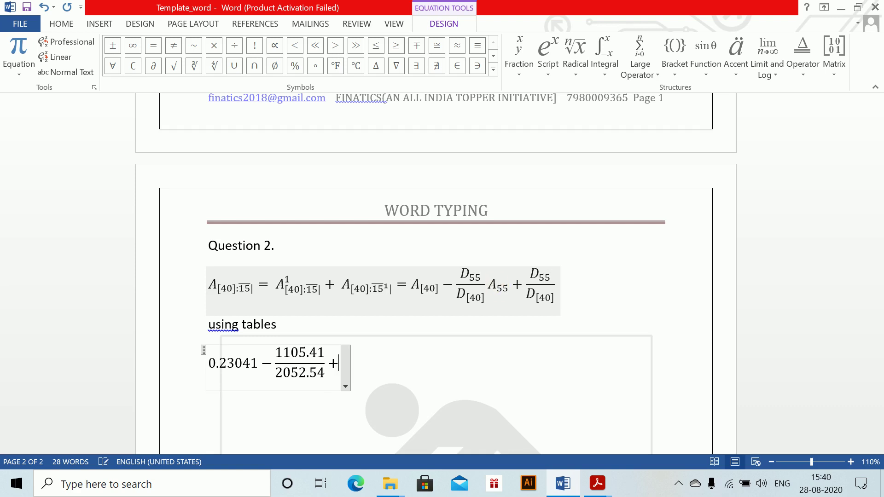
pyautogui.press('BackSpace')
pyautogui.write('*0.')
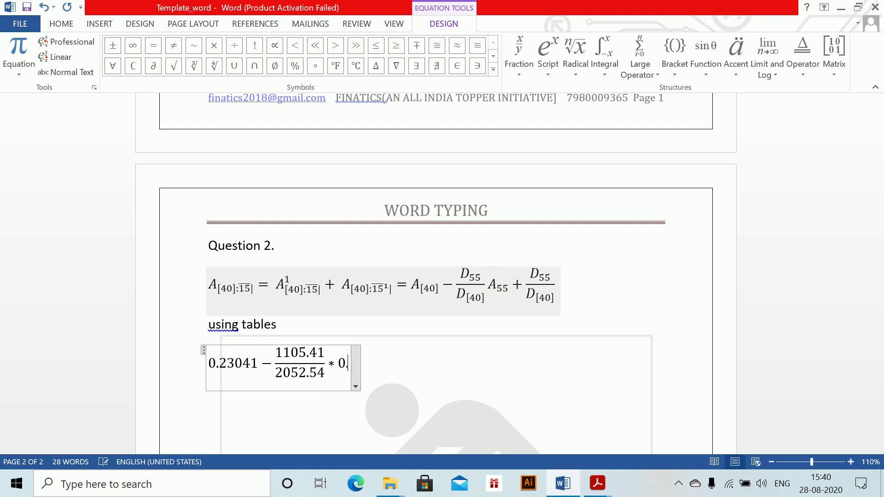
pyautogui.write('3')
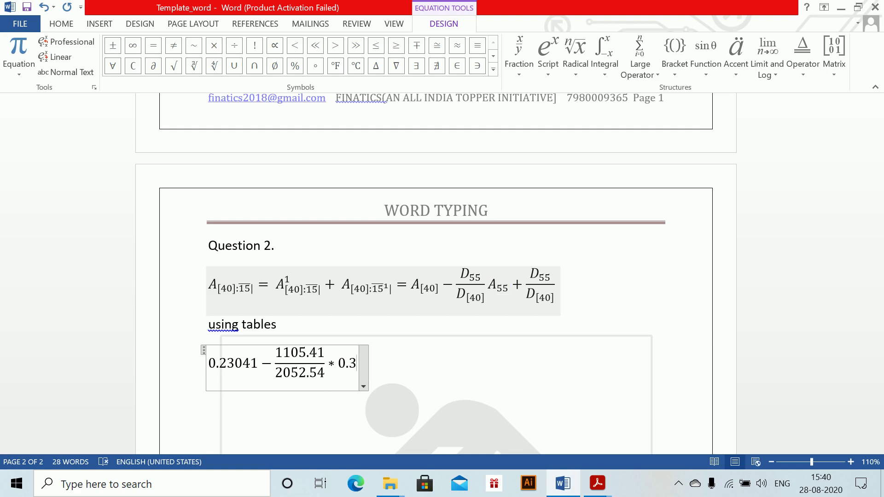
pyautogui.write('8950+')
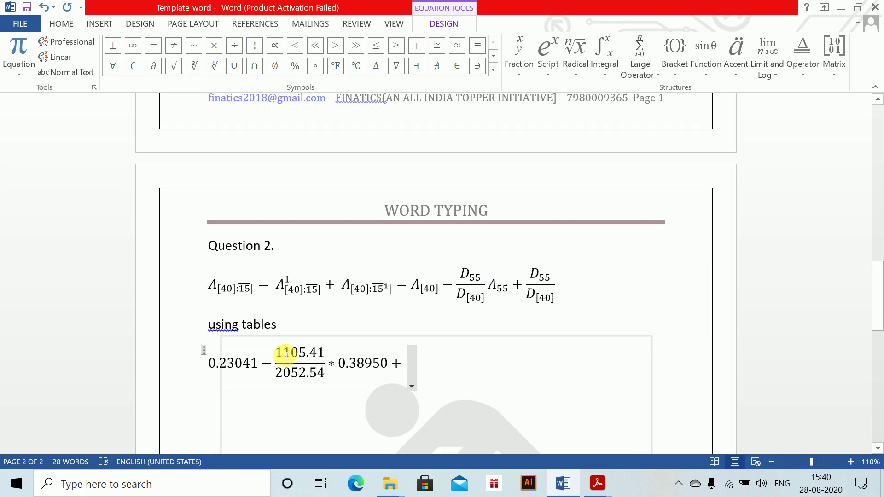
pyautogui.moveTo(284, 355); pyautogui.dragTo(297, 373)
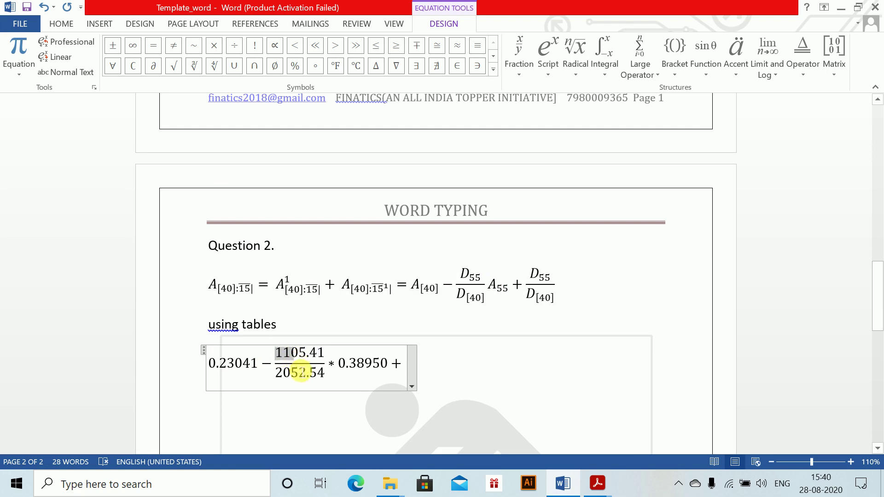
pyautogui.hotkey('ctrl', 'c')
pyautogui.click(397, 365)
pyautogui.hotkey('ctrl', 'v')
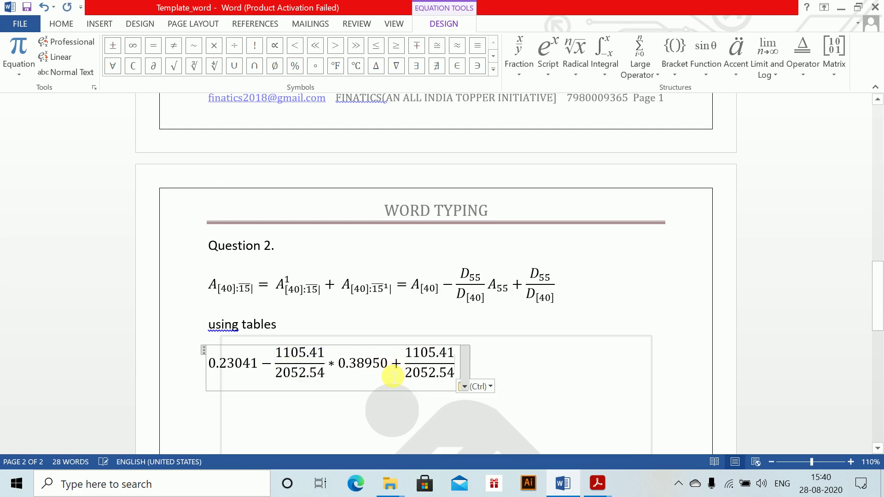
pyautogui.write(' = 0')
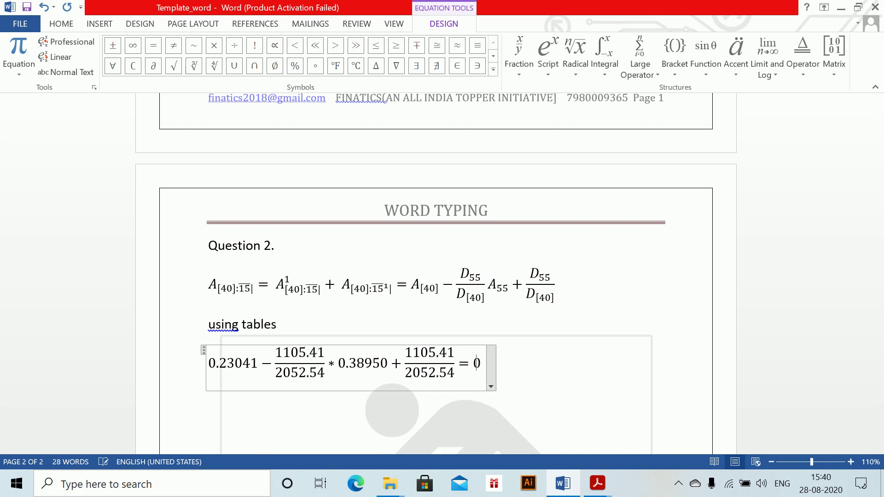
pyautogui.write('.559199')
pyautogui.press('Return')
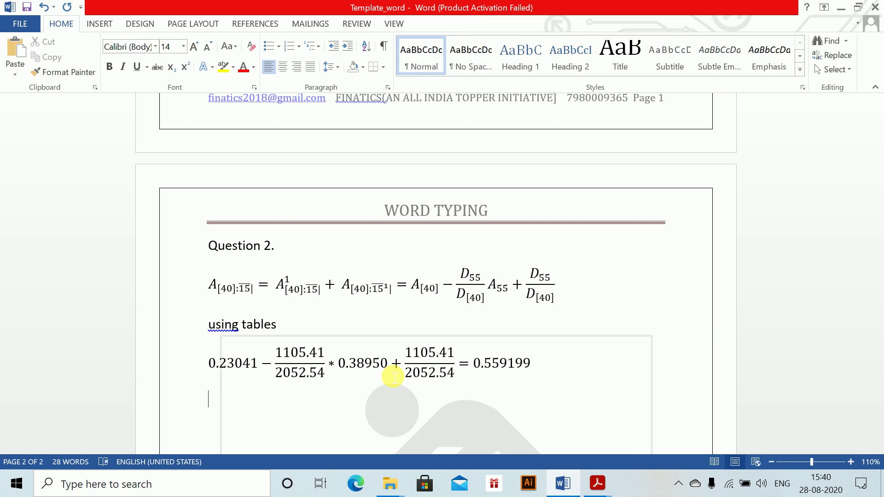
# Step: Add a 'The variance' line with an equation starting ²A[40]:15| −
pyautogui.write('The variance')
pyautogui.press('Return')
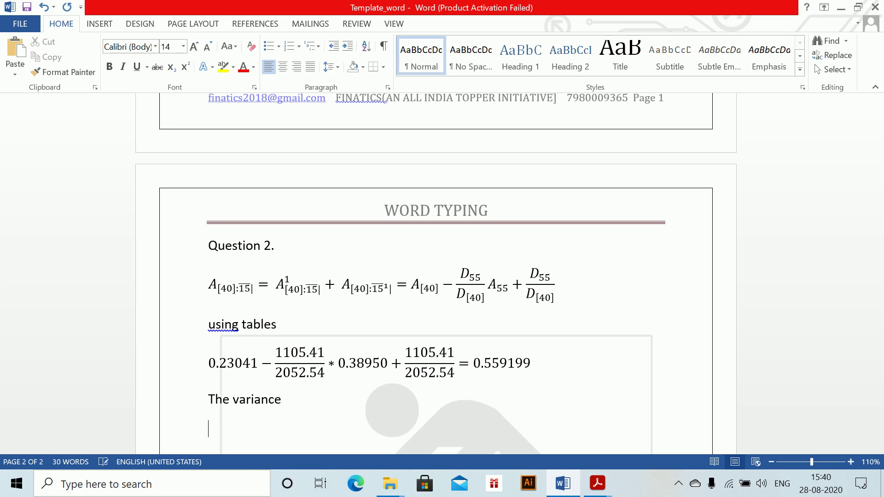
pyautogui.hotkey('alt', '=')
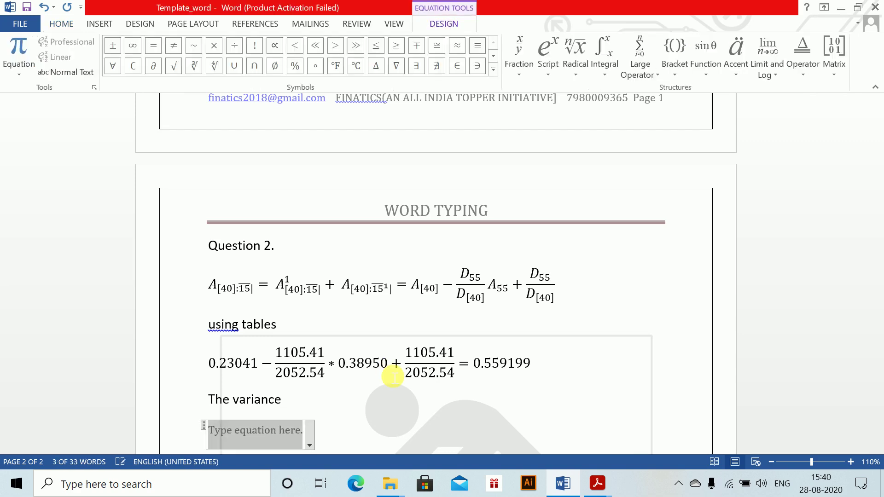
pyautogui.hotkey('ctrl', 'v')
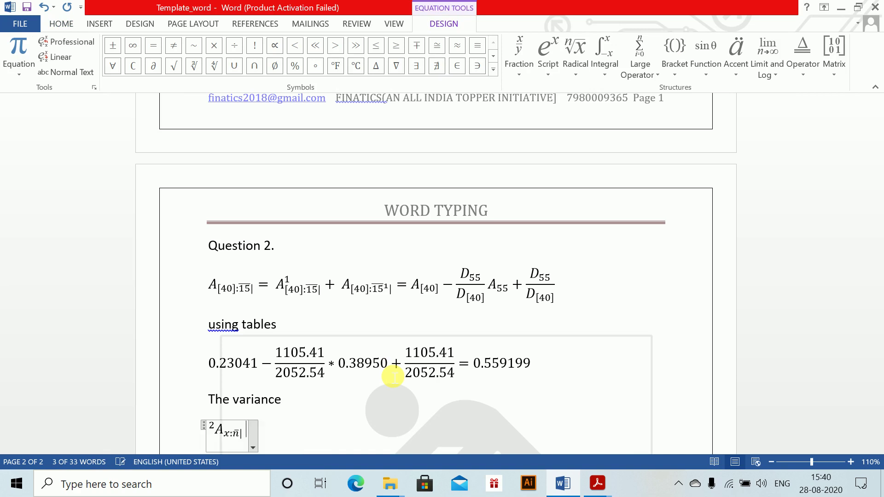
pyautogui.click(235, 443)
pyautogui.press('BackSpace')
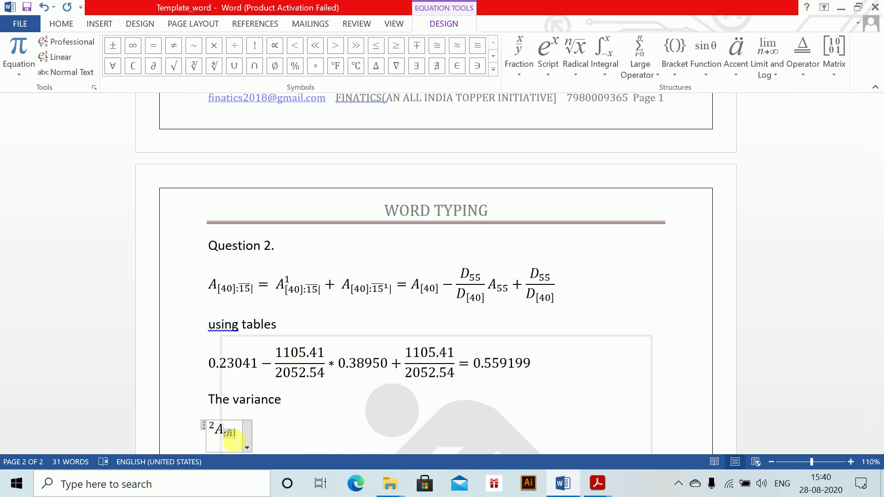
pyautogui.write('[40]')
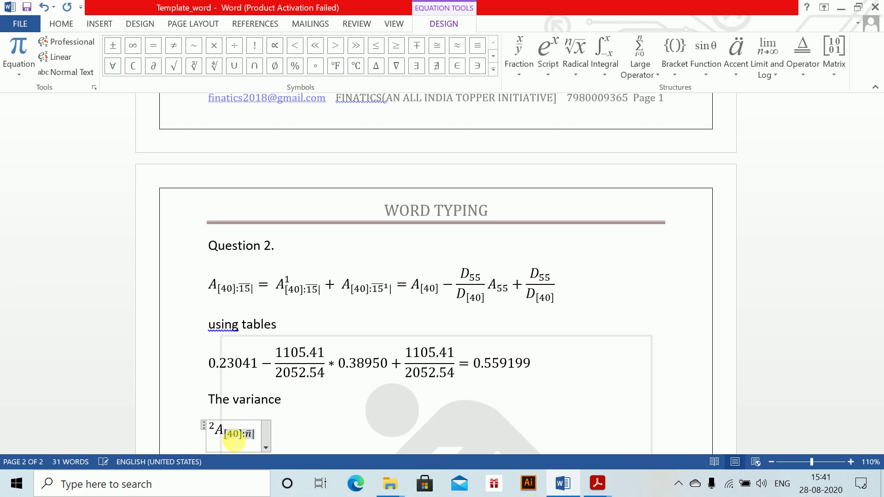
pyautogui.press('Right')
pyautogui.press('Right')
pyautogui.write('15')
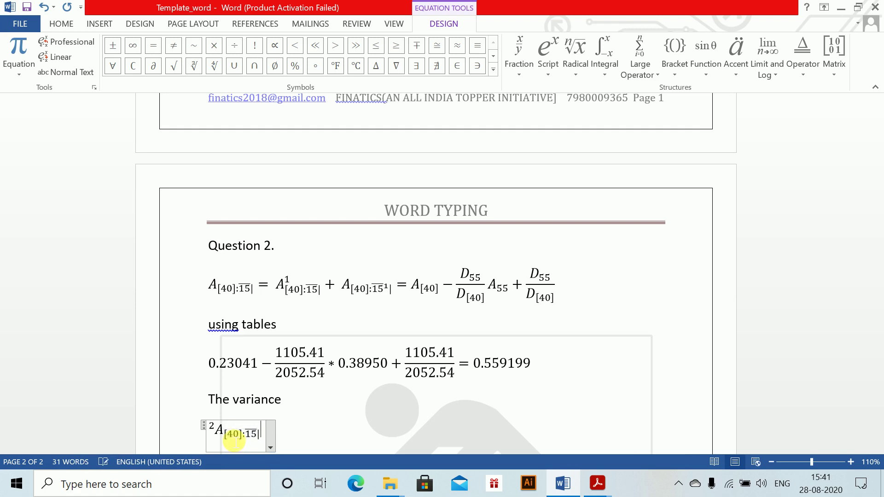
pyautogui.press('Right')
pyautogui.write('=')
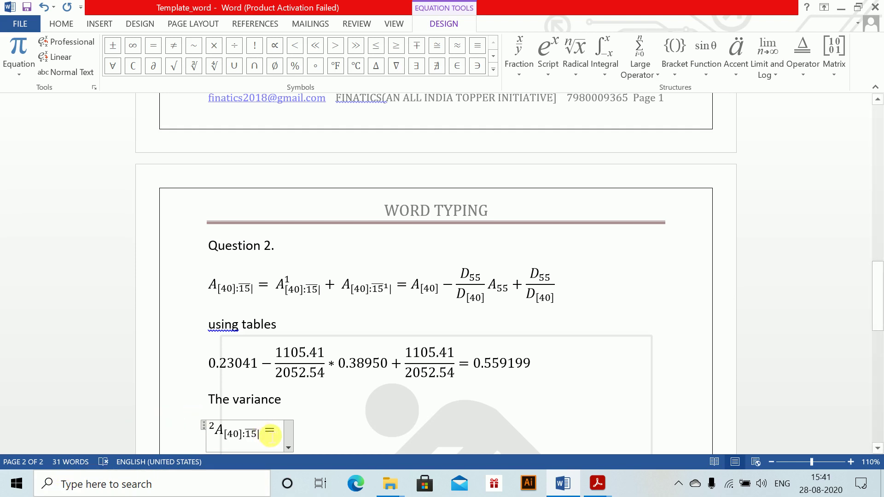
pyautogui.press('BackSpace')
pyautogui.write('-')
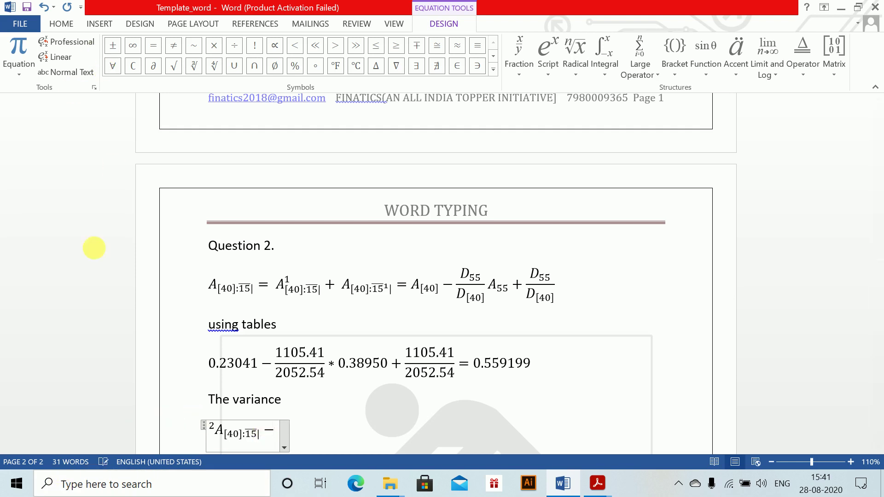
# Step: Append the copied A[40]:15| term in brackets, squared
pyautogui.doubleClick(209, 288)
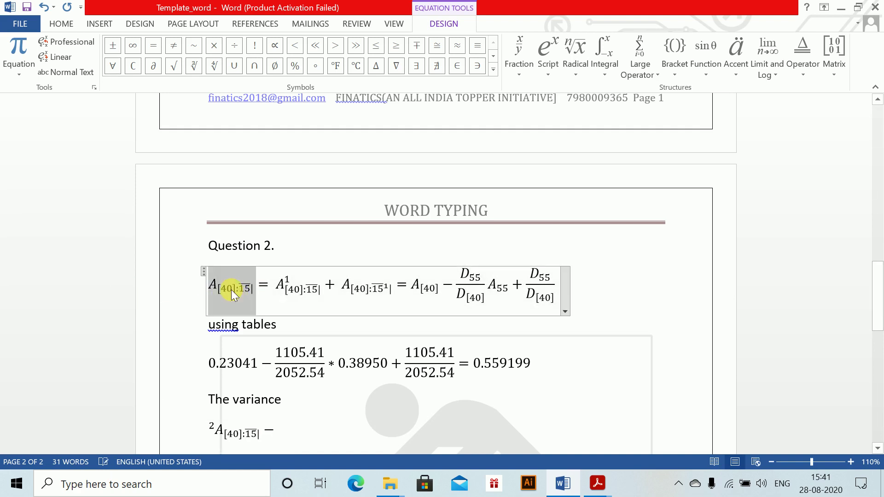
pyautogui.click(279, 435)
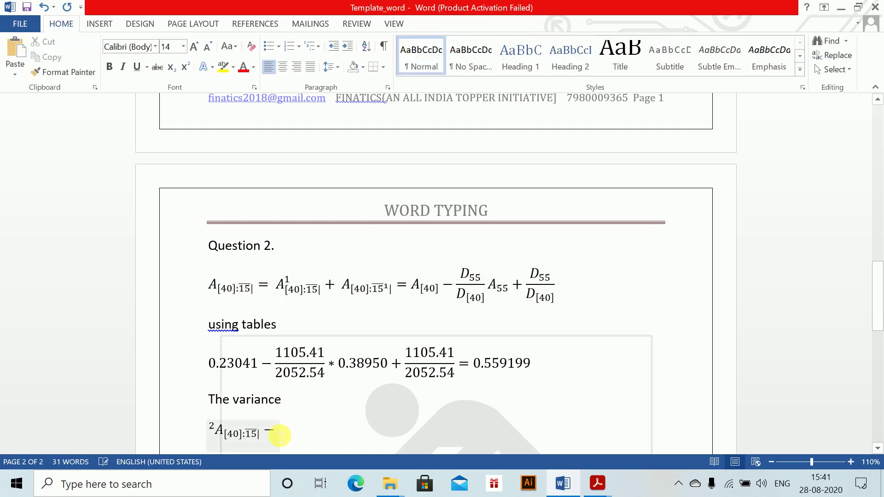
pyautogui.hotkey('ctrl', 'v')
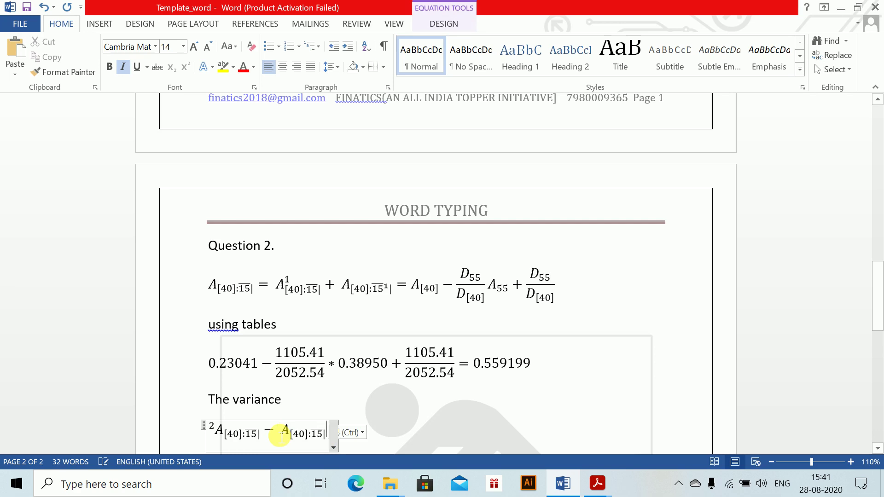
pyautogui.write(')')
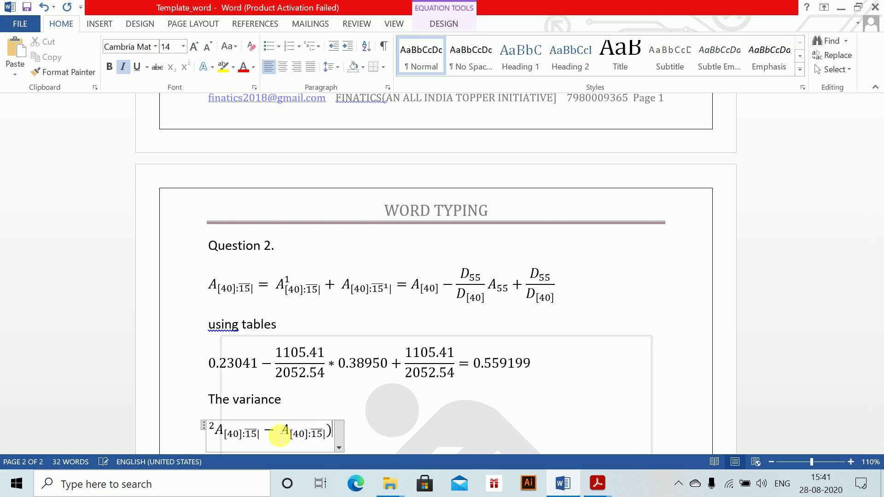
pyautogui.click(290, 435)
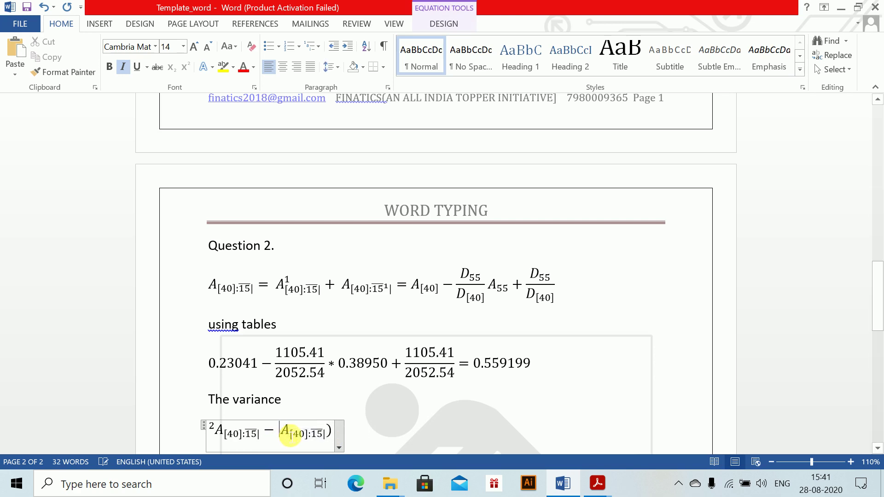
pyautogui.write('(')
pyautogui.press('Right')
pyautogui.press('Right')
pyautogui.press('Right')
pyautogui.press('Right')
pyautogui.write('^2')
pyautogui.press('Right')
pyautogui.press('Return')
pyautogui.scroll(-2, 294, 339)
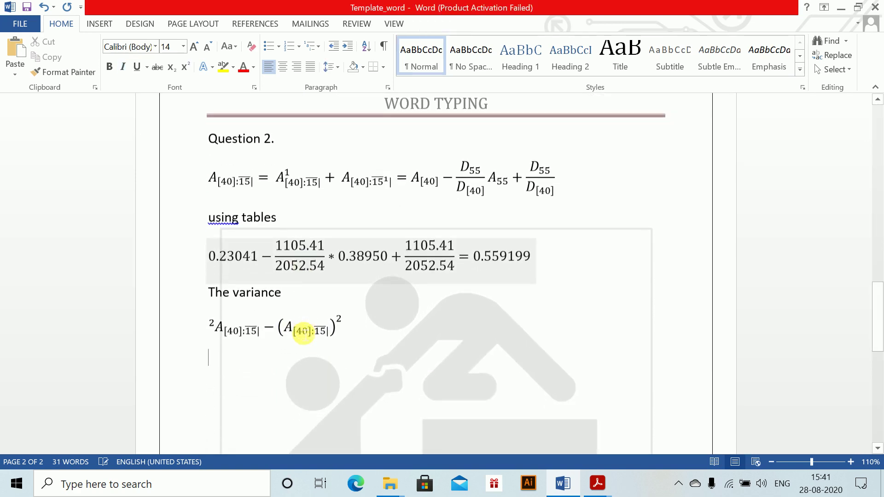
pyautogui.scroll(-2, 286, 340)
# Step: Start an equals line with the equation ²A[40] − v³⁰ l55/l[40]
pyautogui.write('=')
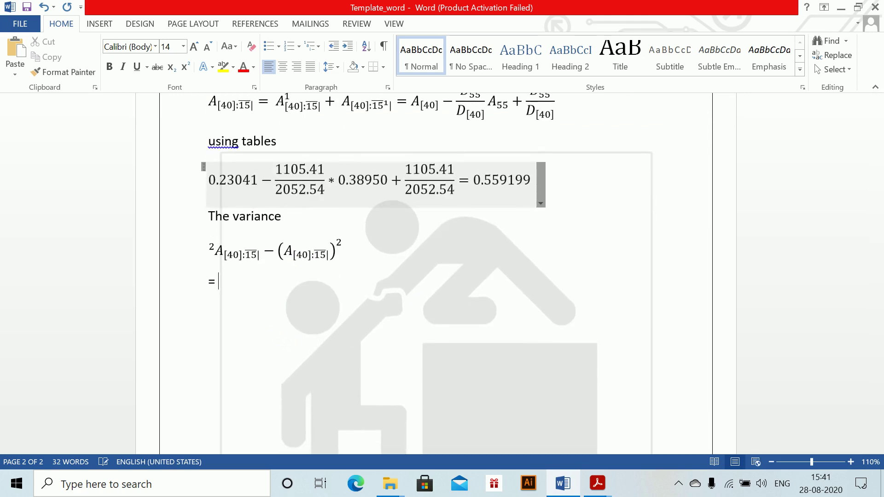
pyautogui.hotkey('alt', '=')
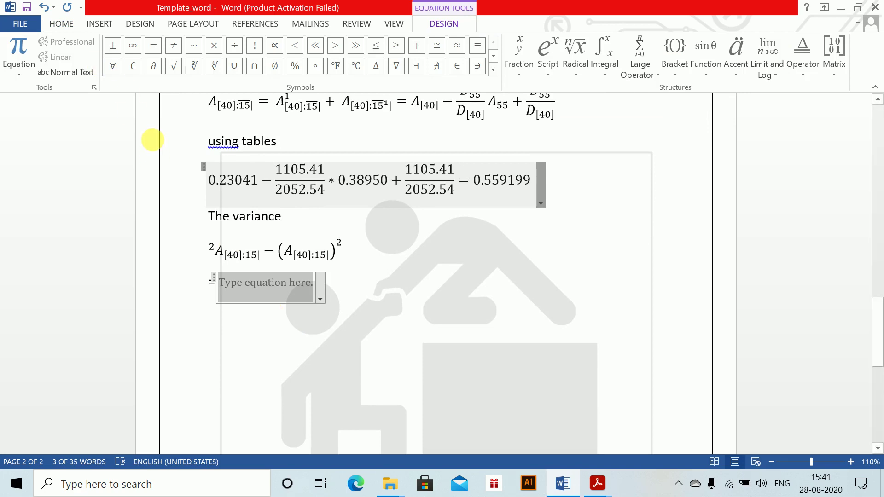
pyautogui.write('^2A_x')
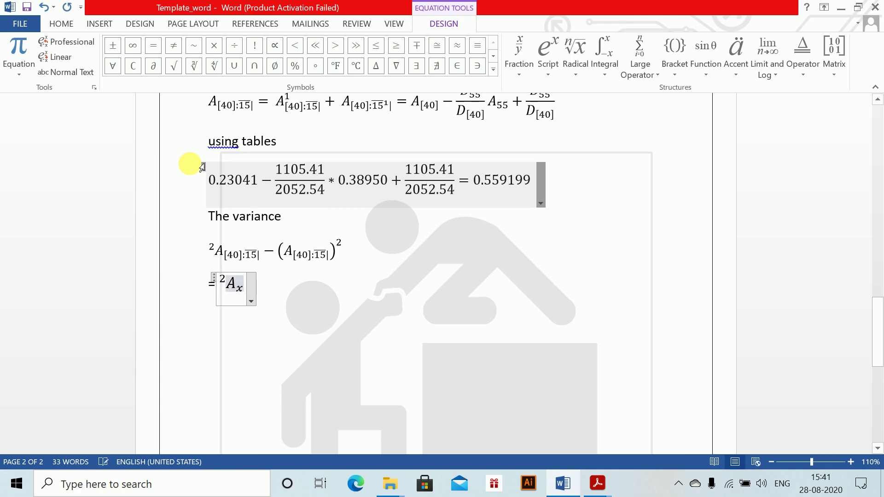
pyautogui.press('Left')
pyautogui.write('[40]')
pyautogui.press('Right')
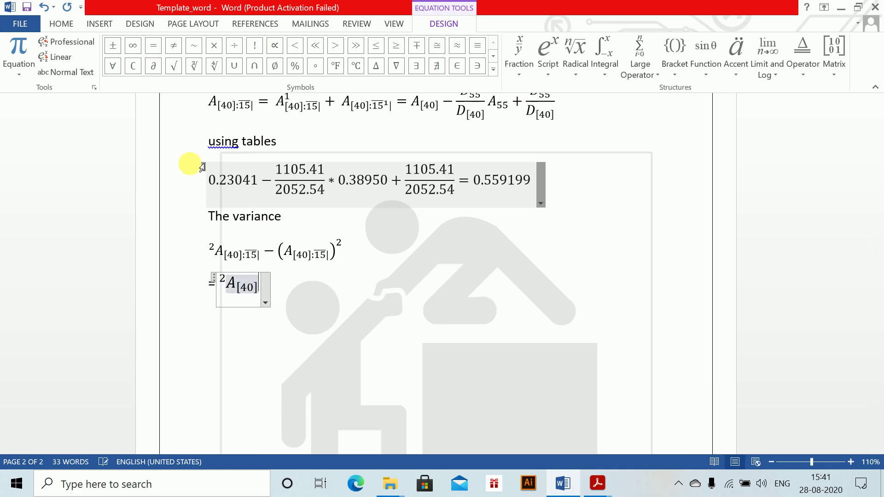
pyautogui.write('-')
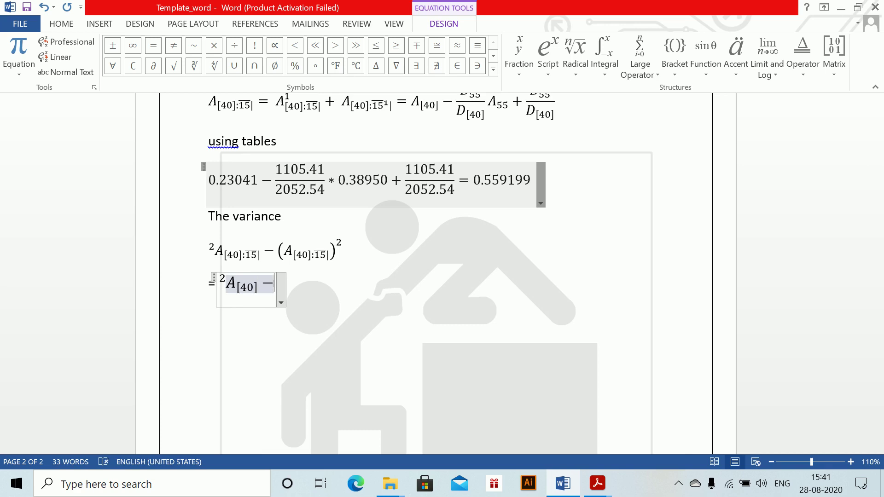
pyautogui.write('v^30')
pyautogui.press('space')
pyautogui.write('l')
pyautogui.write('_55 ')
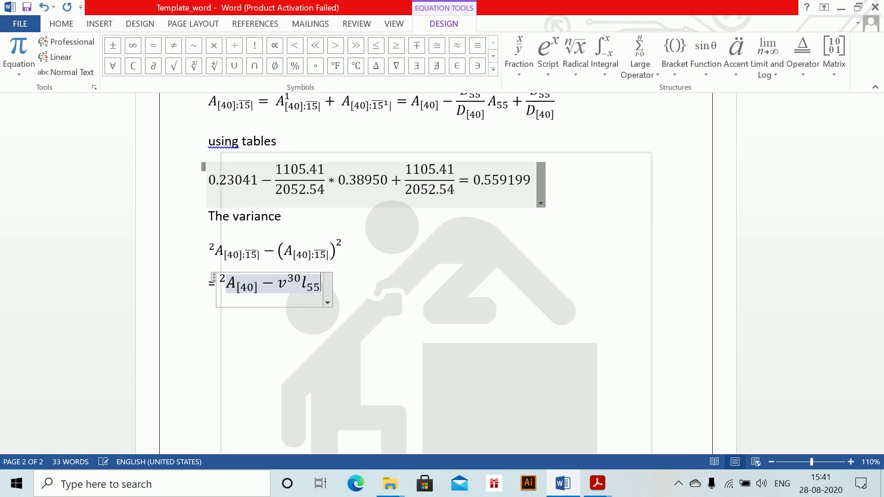
pyautogui.write('/l')
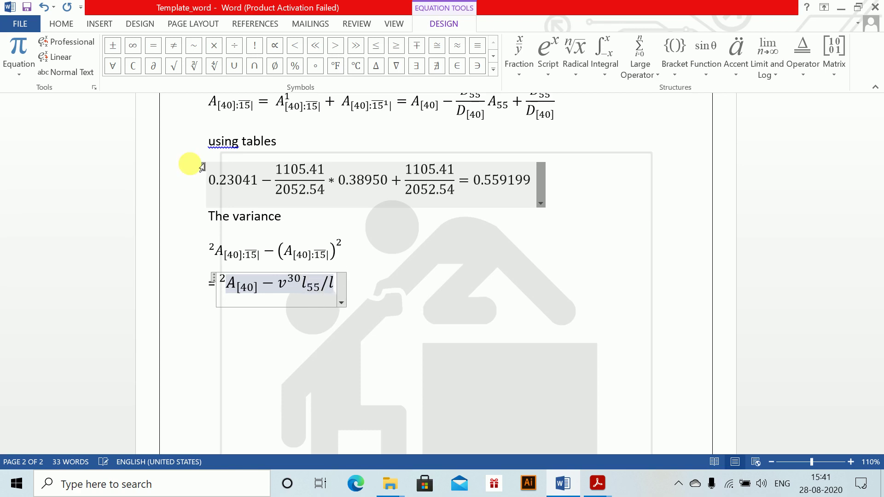
pyautogui.write('_([40])')
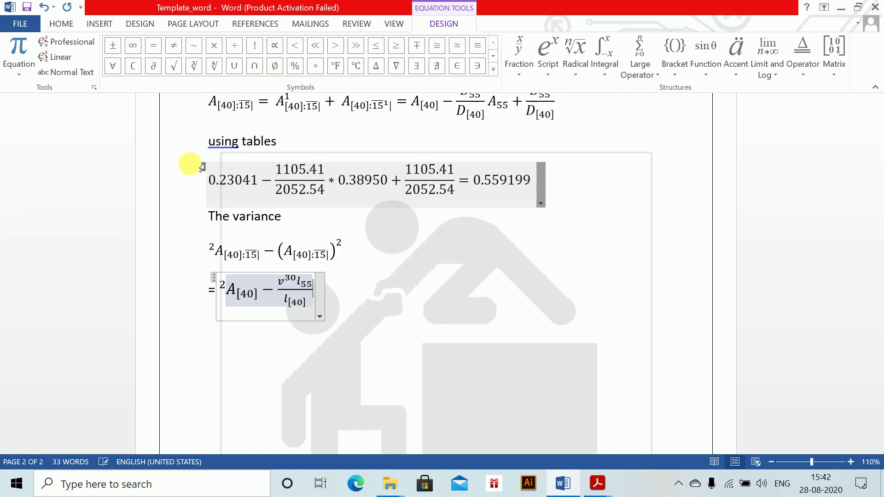
pyautogui.press('Right')
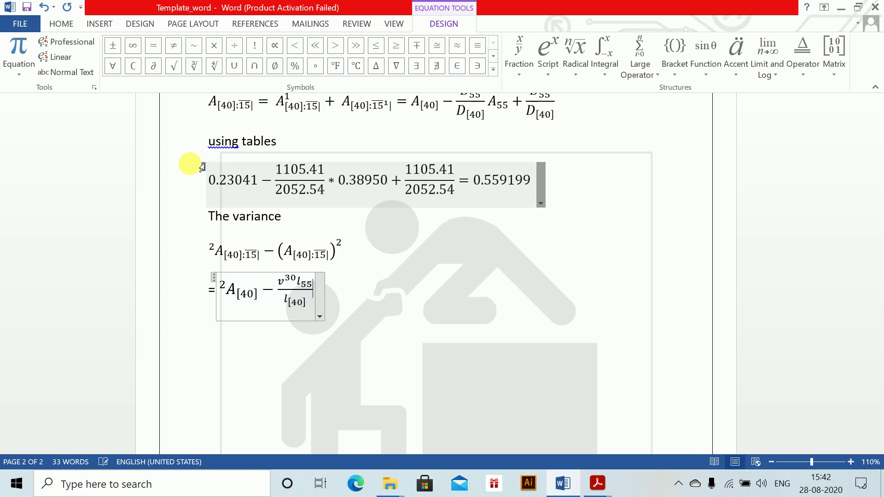
pyautogui.press('Right')
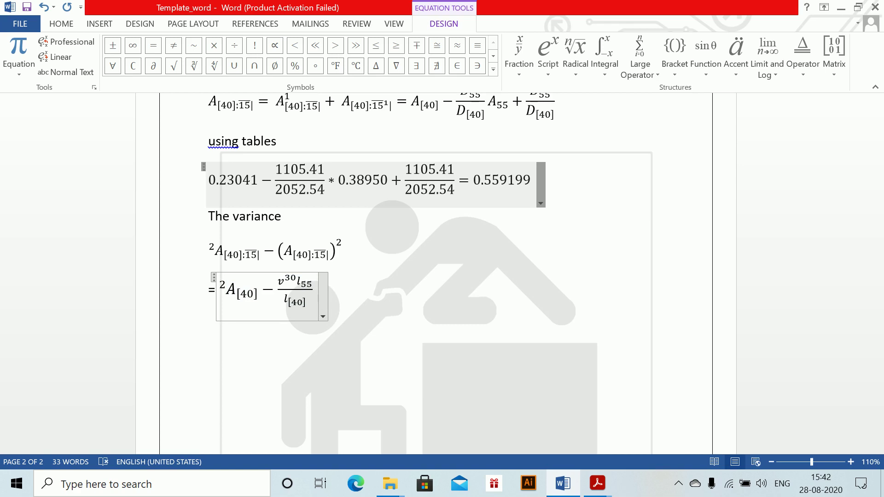
# Step: Continue it with ²A55 + v³⁰ l55/l[40] and finish the equation
pyautogui.write('^2A_')
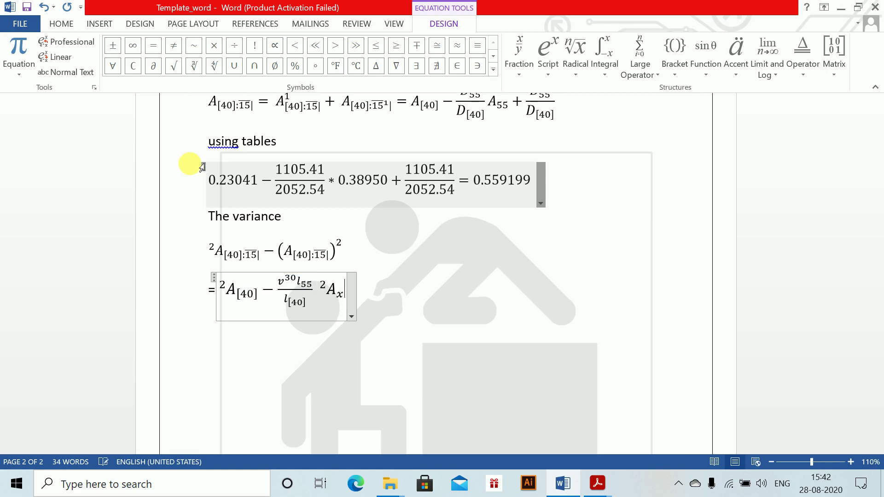
pyautogui.write('55')
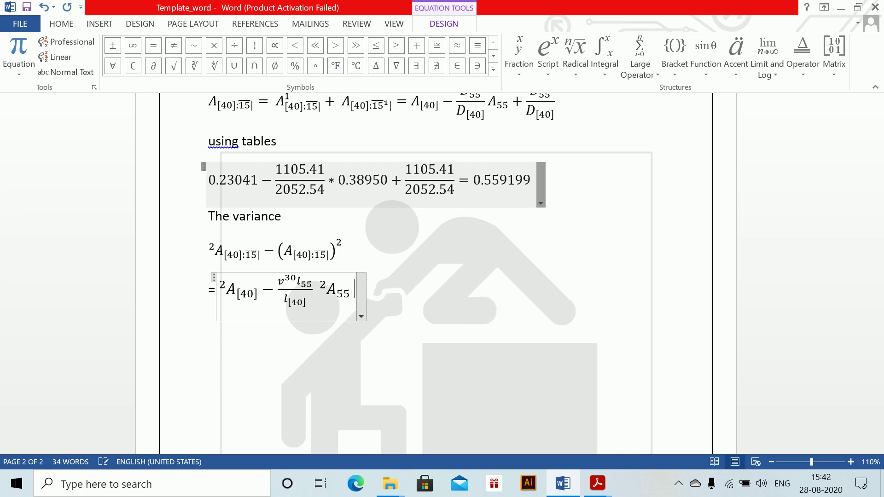
pyautogui.write('+v^30')
pyautogui.press('space')
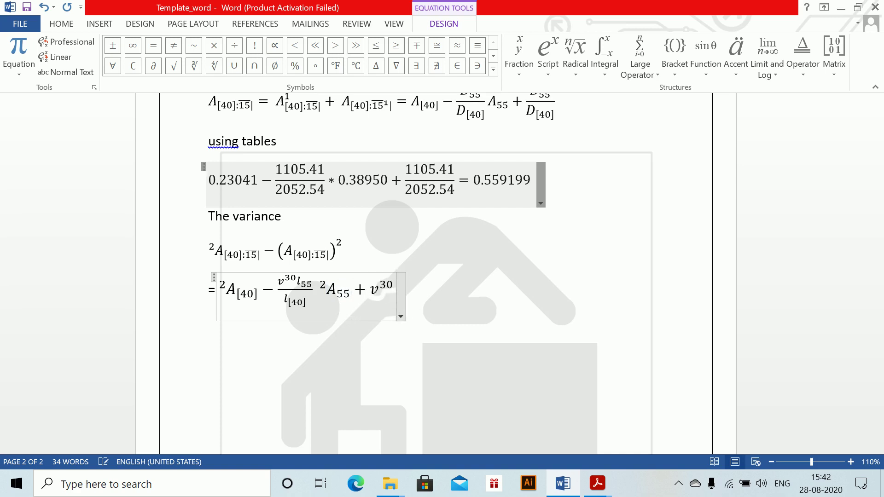
pyautogui.write('l_55')
pyautogui.press('space')
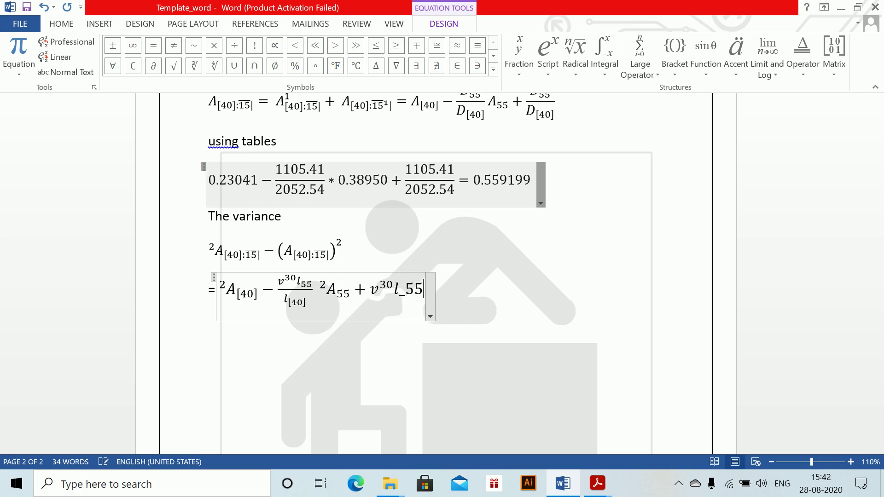
pyautogui.write('/l_[4')
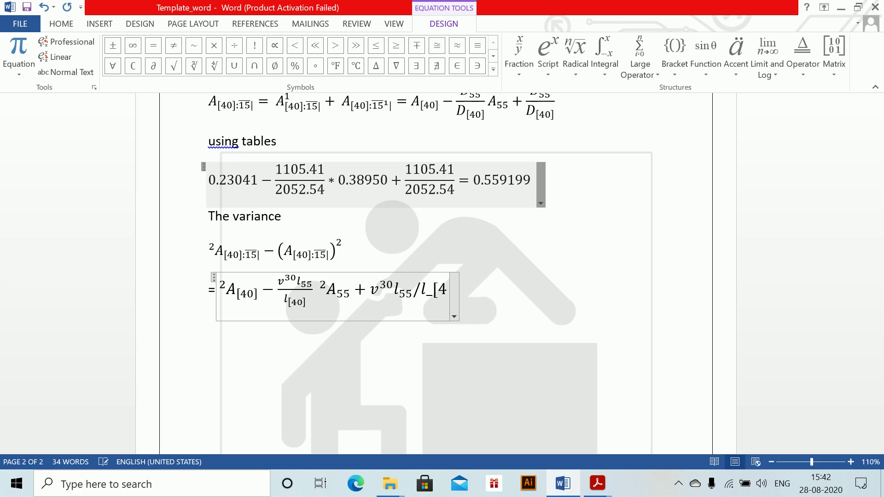
pyautogui.write('0]')
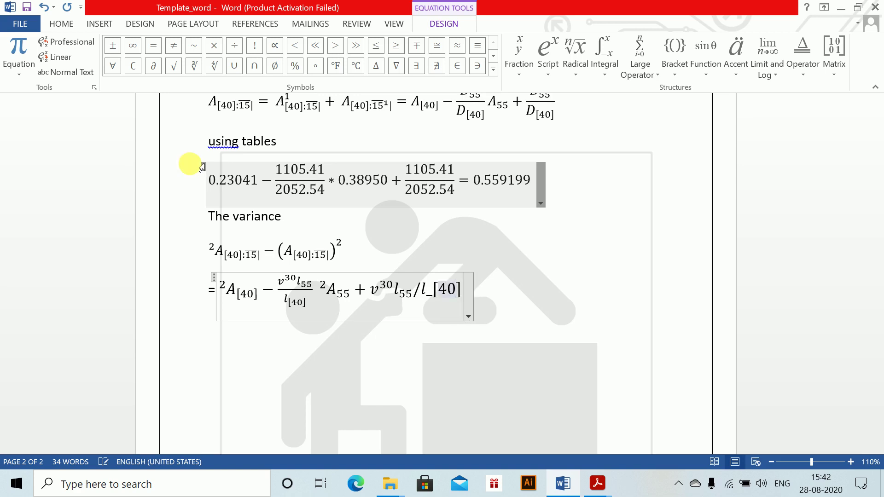
pyautogui.press('Left')
pyautogui.press('Left')
pyautogui.press('Left')
pyautogui.write('(')
pyautogui.click(203, 166)
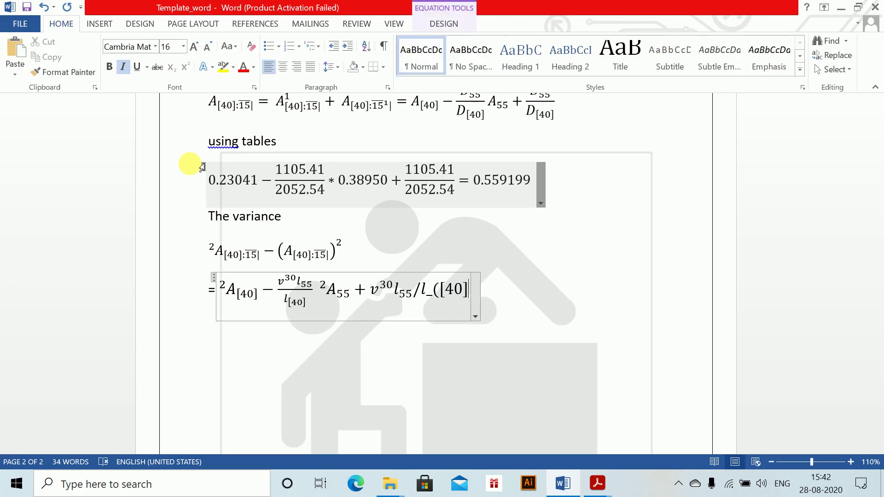
pyautogui.press('space')
pyautogui.press('Return')
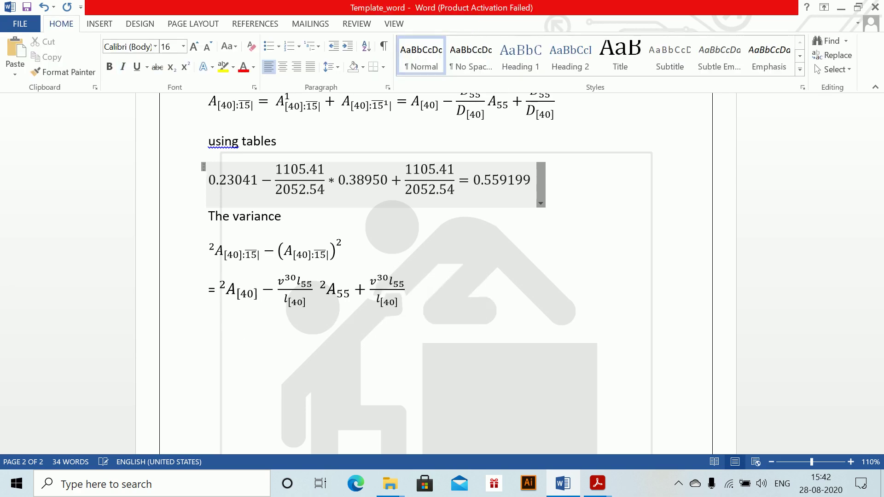
# Step: Begin the numeric line 0.06775 − (1.04)^−30 × 9557.8179 fraction × 0.17785 +
pyautogui.write('=')
pyautogui.hotkey('alt', '=')
pyautogui.write('0')
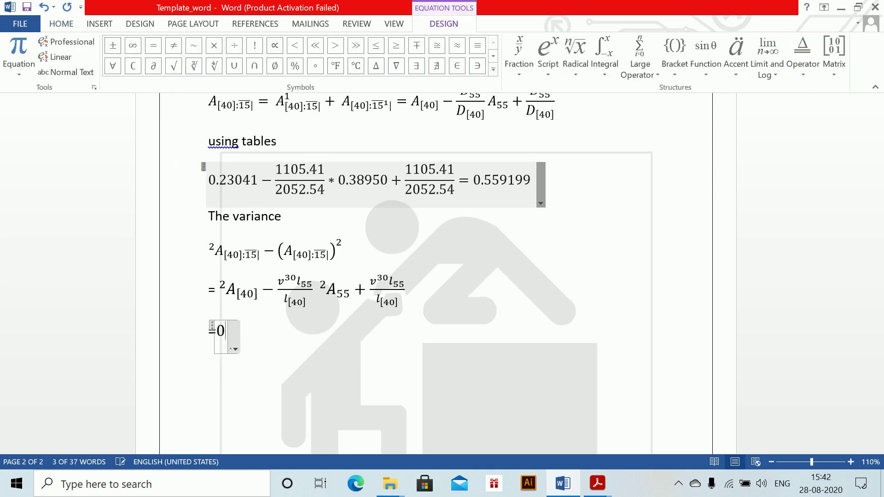
pyautogui.write('.06775-(')
pyautogui.write('1.04)^(')
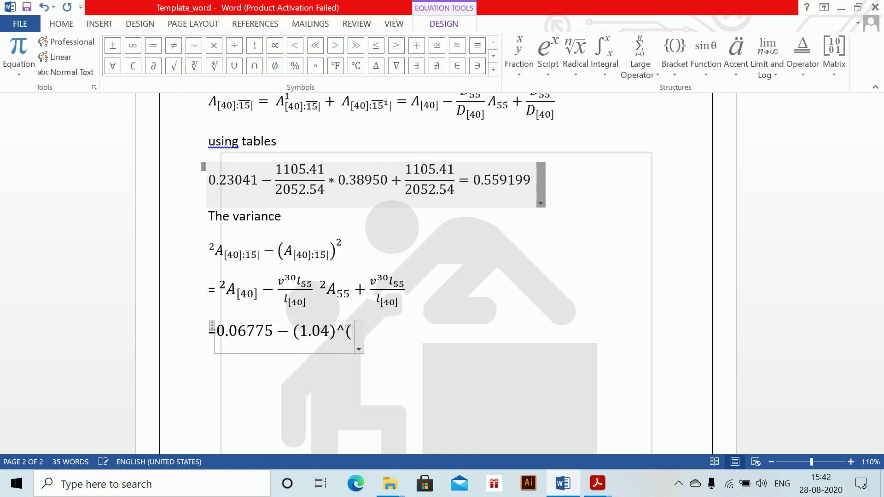
pyautogui.write('-30)')
pyautogui.press('space')
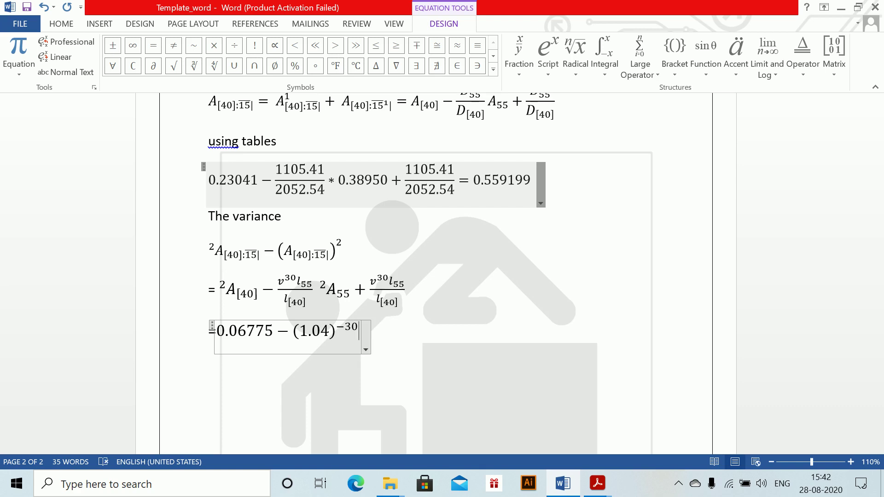
pyautogui.write('*')
pyautogui.write('9557')
pyautogui.write('.8179')
pyautogui.write('/')
pyautogui.write('9865')
pyautogui.press('BackSpace')
pyautogui.press('BackSpace')
pyautogui.press('BackSpace')
pyautogui.write('854.3036')
pyautogui.press('space')
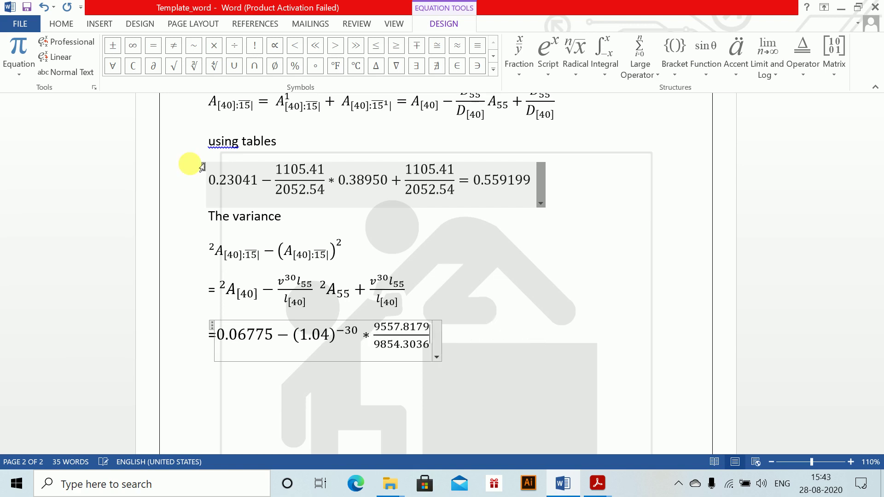
pyautogui.write('* 0.17785 ')
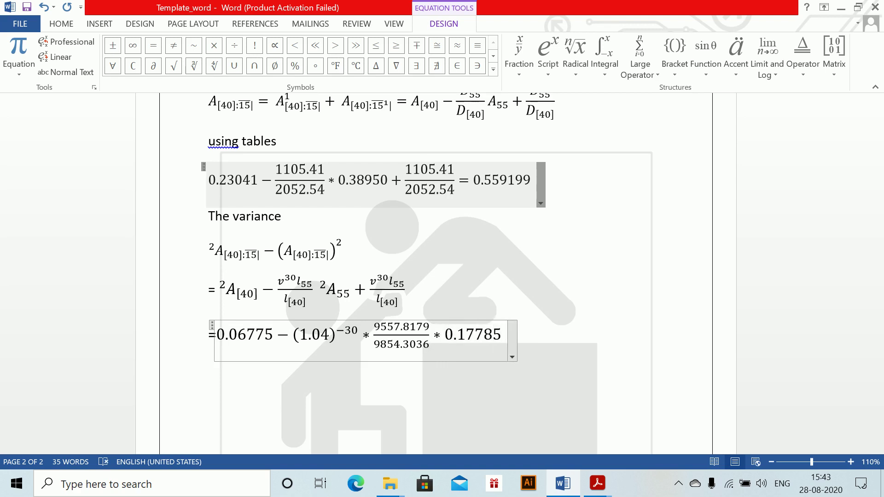
pyautogui.write('+')
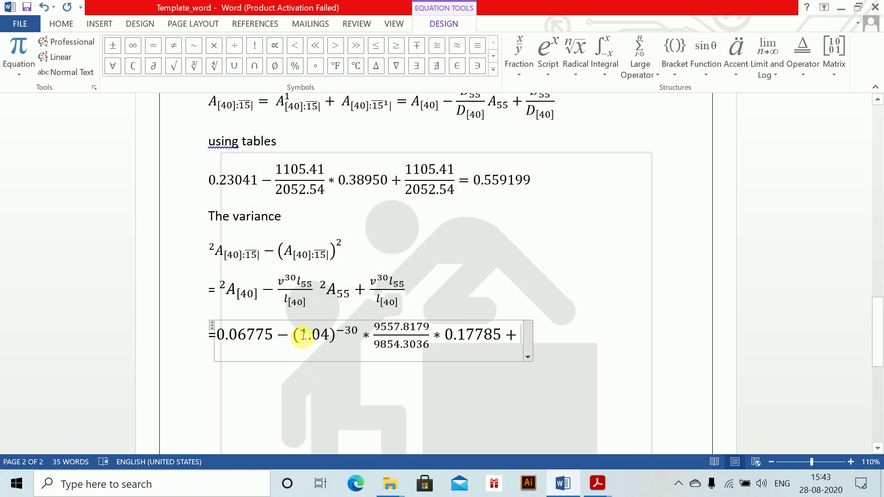
# Step: Paste the repeated discount-fraction term after the plus, then add 0.313608 and a Variance line
pyautogui.moveTo(302, 336); pyautogui.dragTo(409, 356)
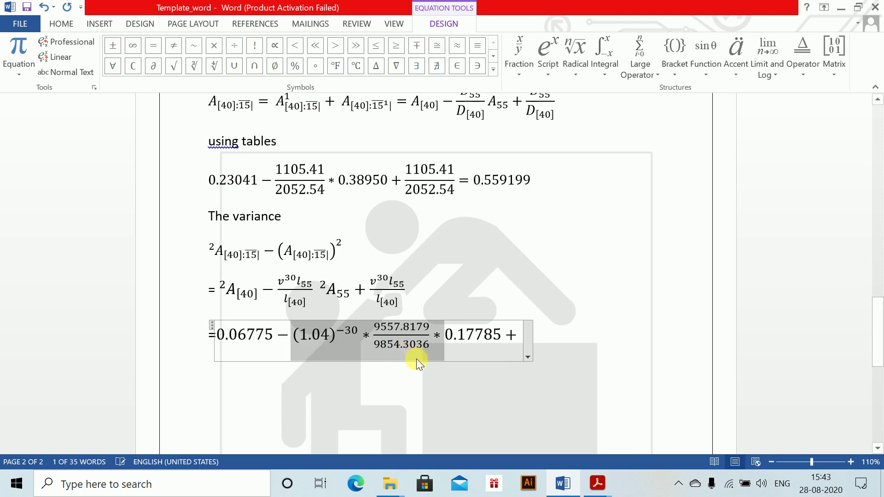
pyautogui.click(518, 338)
pyautogui.hotkey('ctrl', 'v')
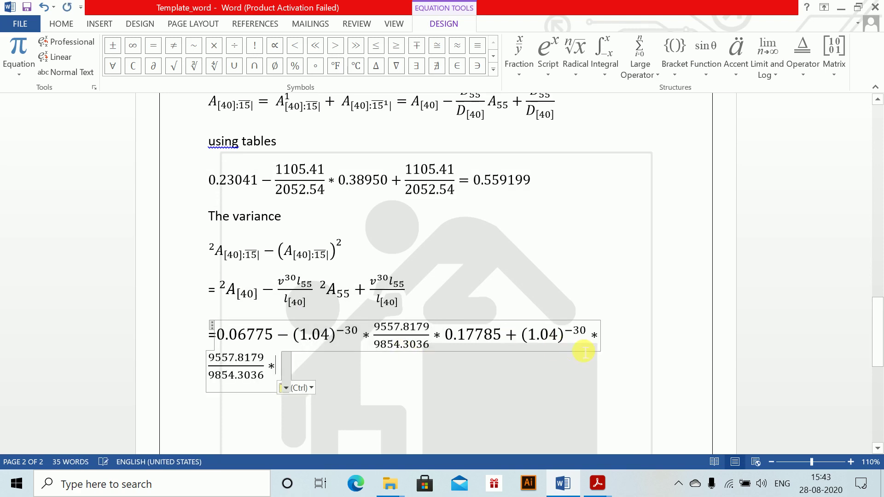
pyautogui.press('Right')
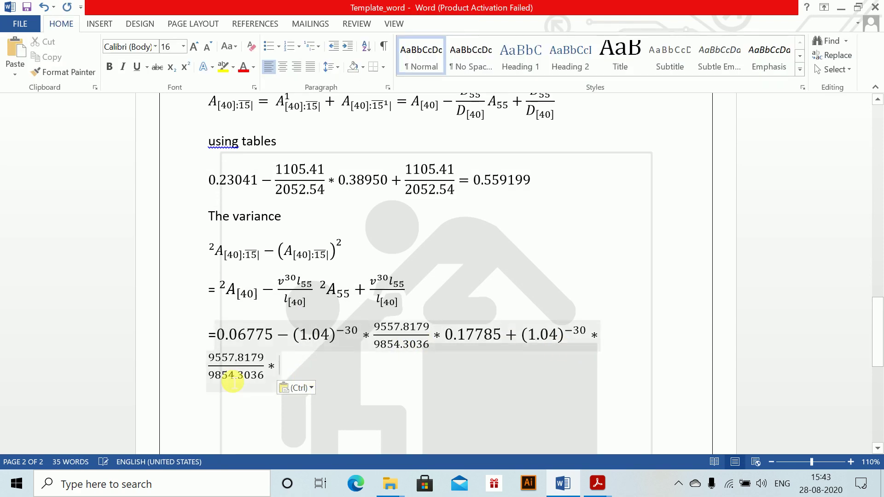
pyautogui.press('Return')
pyautogui.write('=')
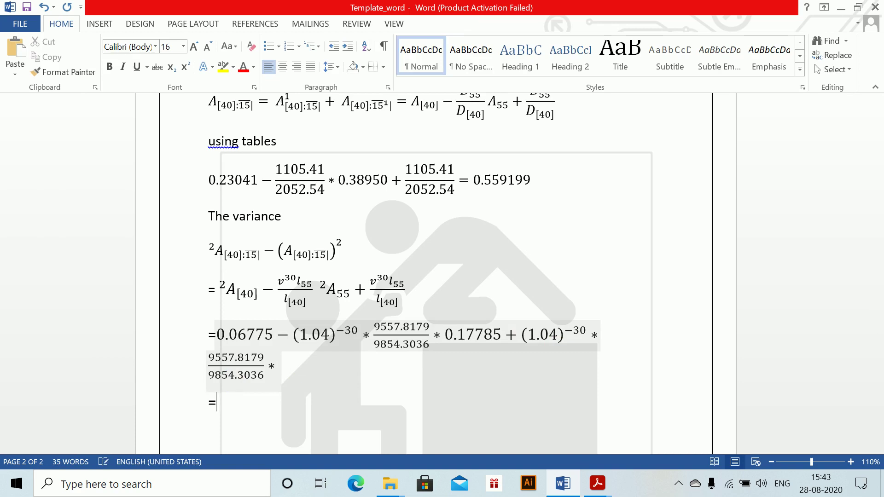
pyautogui.write(' 0.')
pyautogui.write('313')
pyautogui.write('608 ')
pyautogui.write('Variance')
pyautogui.press('Return')
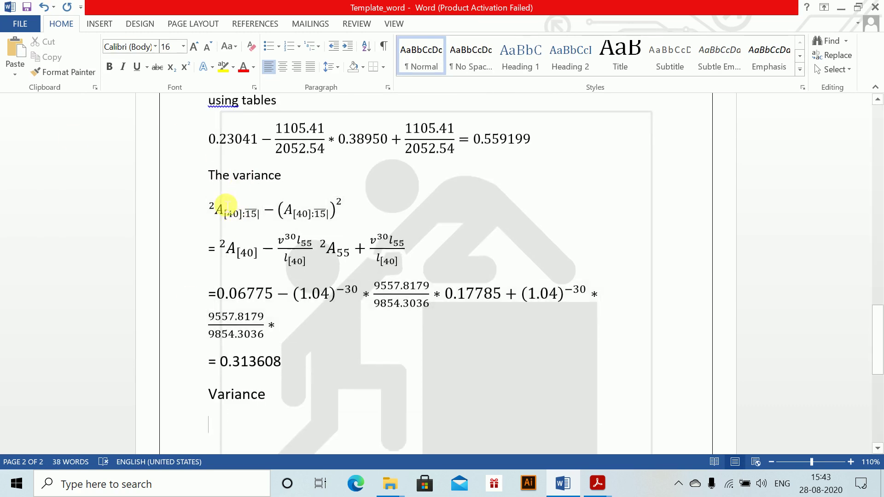
# Step: Remove the trailing asterisk from the numeric equation and close it with a bracket
pyautogui.write('=')
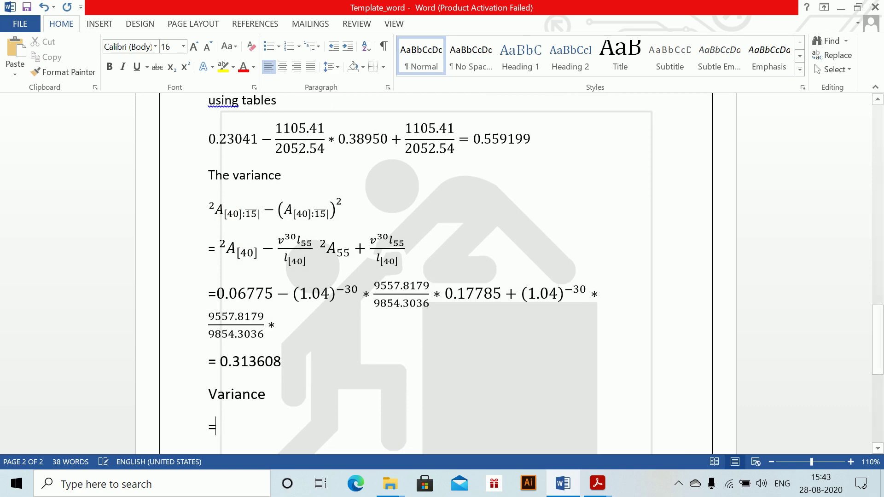
pyautogui.moveTo(211, 205); pyautogui.dragTo(238, 225)
pyautogui.tripleClick(237, 225)
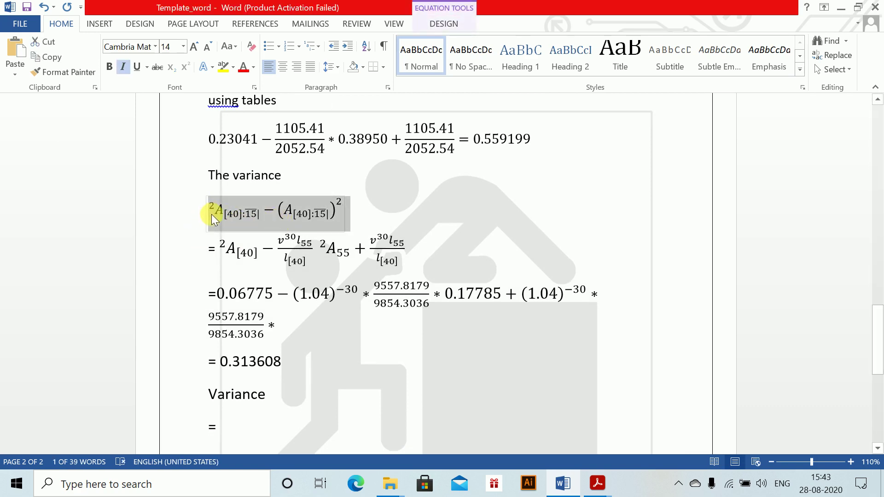
pyautogui.click(300, 225)
pyautogui.click(284, 328)
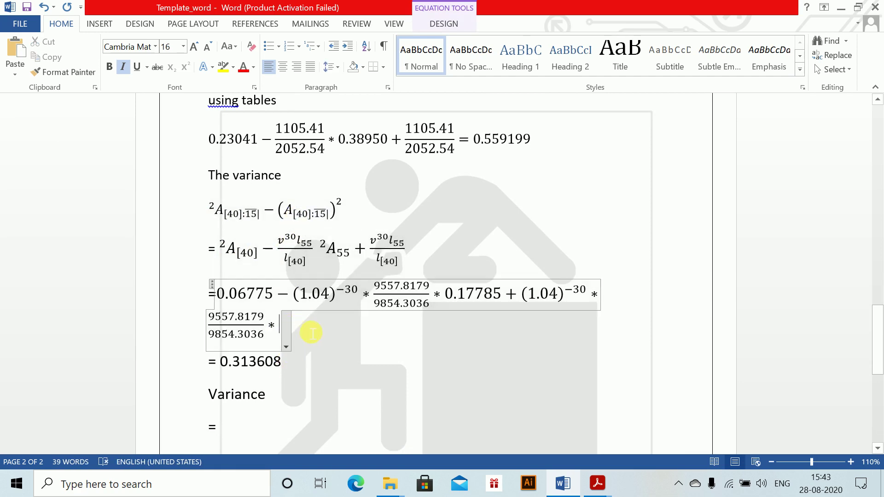
pyautogui.click(308, 364)
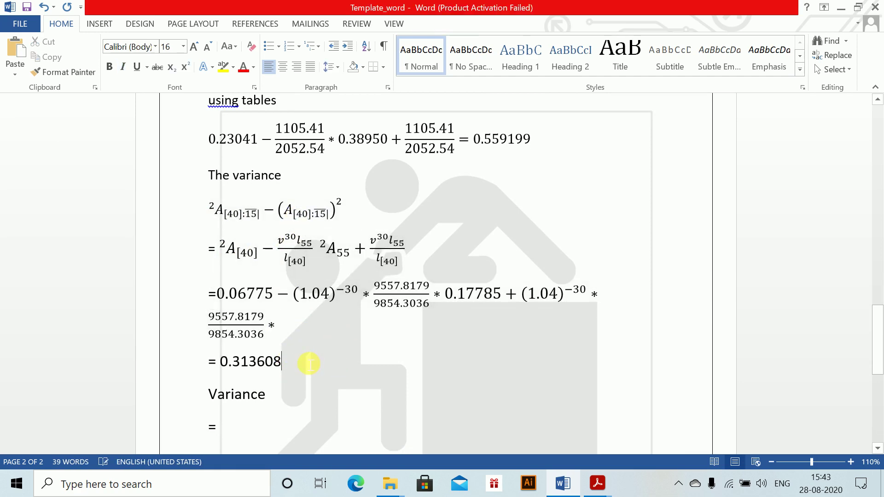
pyautogui.click(282, 329)
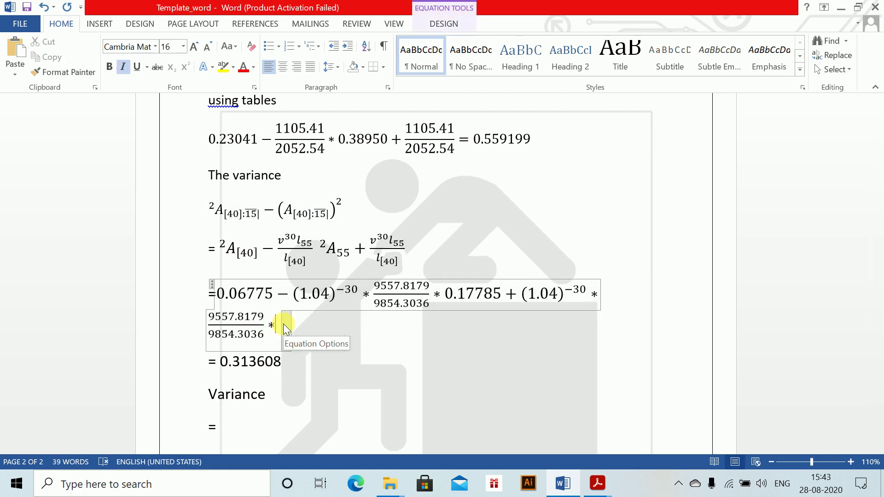
pyautogui.press('BackSpace')
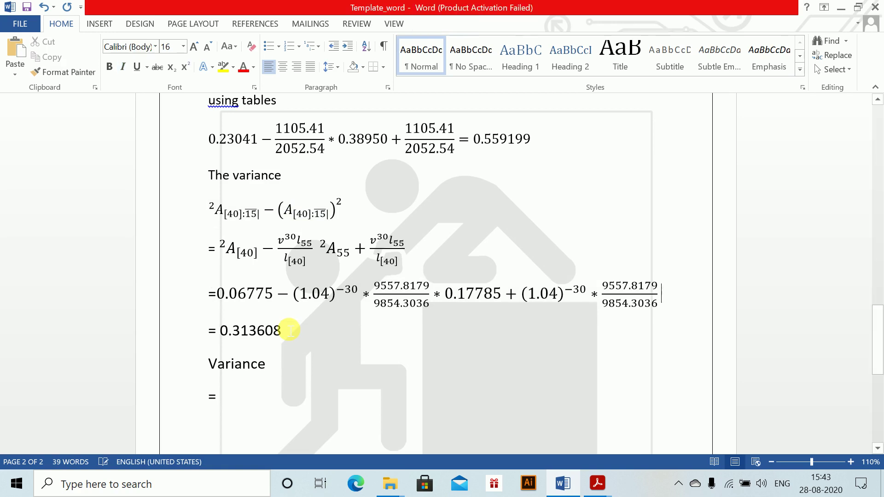
pyautogui.write(')')
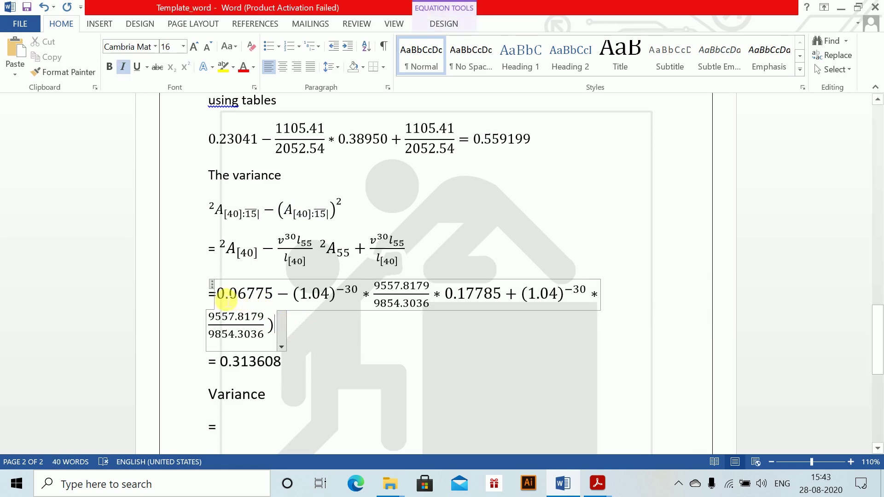
# Step: Add the opening bracket and subtract (0.559199)² from the expression
pyautogui.click(216, 297)
pyautogui.write('(')
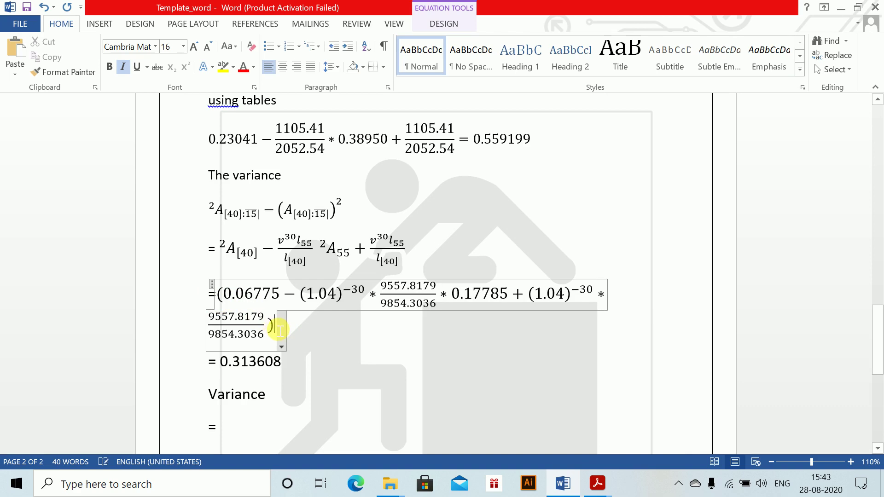
pyautogui.write('-')
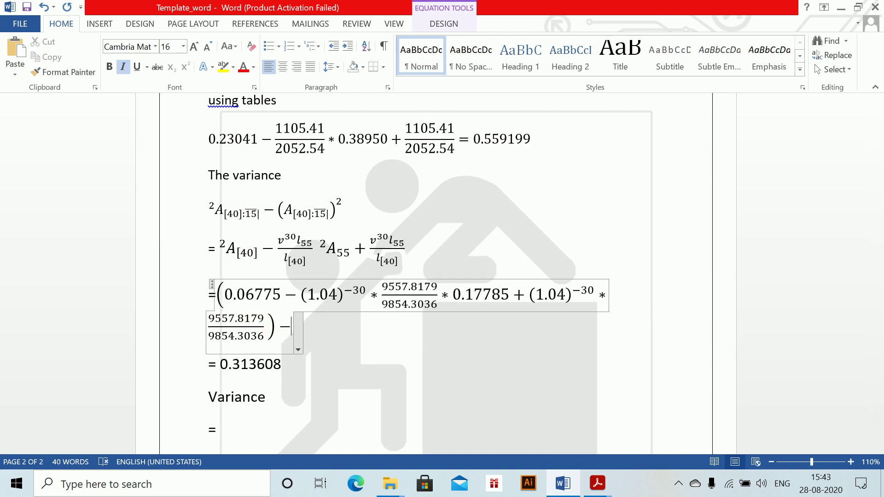
pyautogui.write('0.')
pyautogui.press('BackSpace')
pyautogui.press('BackSpace')
pyautogui.write('(0.559199)^2')
pyautogui.press('space')
pyautogui.press('Down')
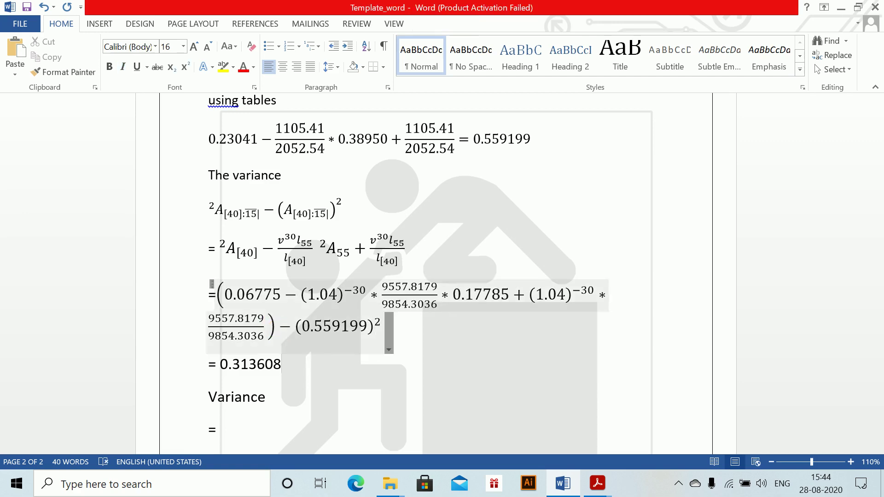
# Step: Replace the variance result with 0.0000904
pyautogui.write('0.')
pyautogui.press('BackSpace')
pyautogui.press('BackSpace')
pyautogui.press('BackSpace')
pyautogui.press('BackSpace')
pyautogui.press('BackSpace')
pyautogui.press('BackSpace')
pyautogui.press('BackSpace')
pyautogui.press('BackSpace')
pyautogui.press('BackSpace')
pyautogui.press('BackSpace')
pyautogui.write('0.0000')
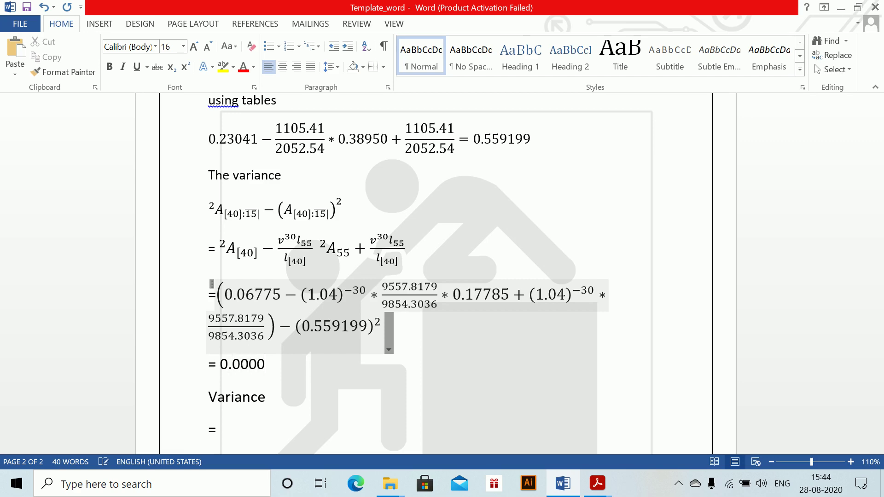
pyautogui.write('904')
# Step: Delete the leftover 'Variance' heading and its empty '=' line
pyautogui.hotkey('shift', 'Left')
pyautogui.hotkey('shift', 'Left')
pyautogui.hotkey('shift', 'Left')
pyautogui.hotkey('shift', 'Left')
pyautogui.hotkey('shift', 'Left')
pyautogui.hotkey('shift', 'Left')
pyautogui.hotkey('shift', 'Left')
pyautogui.hotkey('shift', 'Left')
pyautogui.press('Delete')
pyautogui.press('BackSpace')
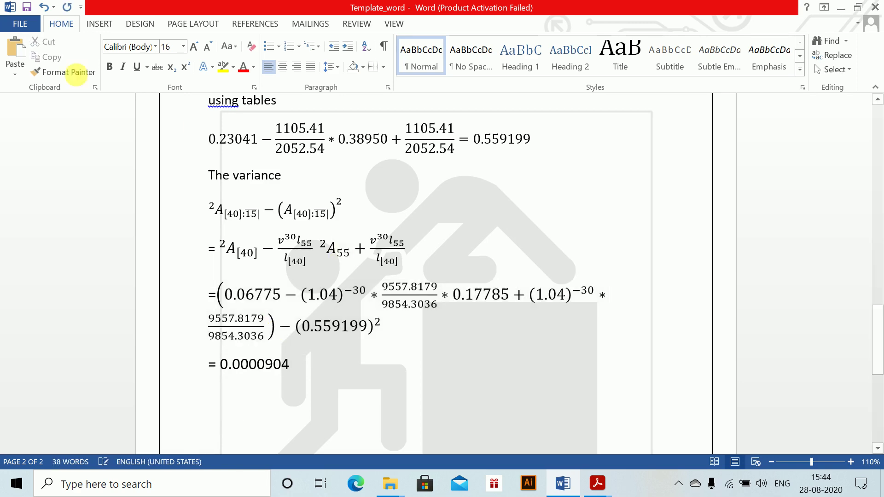
pyautogui.scroll(-2, 198, 394)
pyautogui.scroll(3, 228, 218)
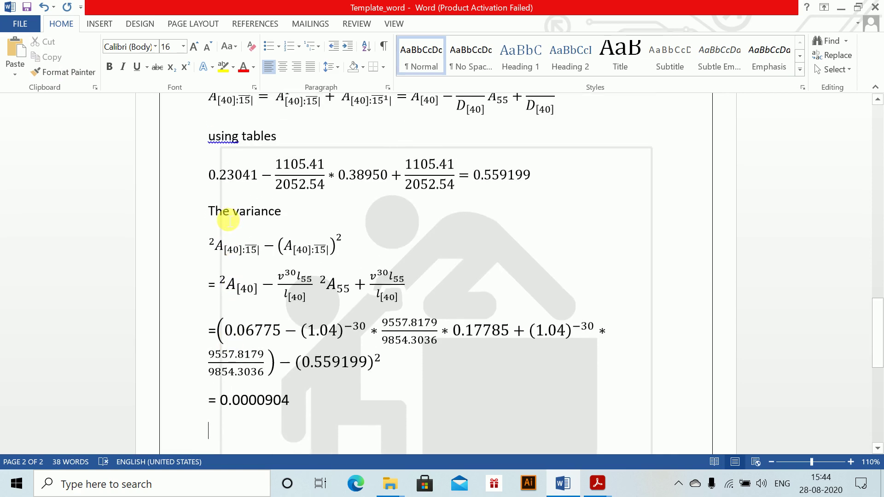